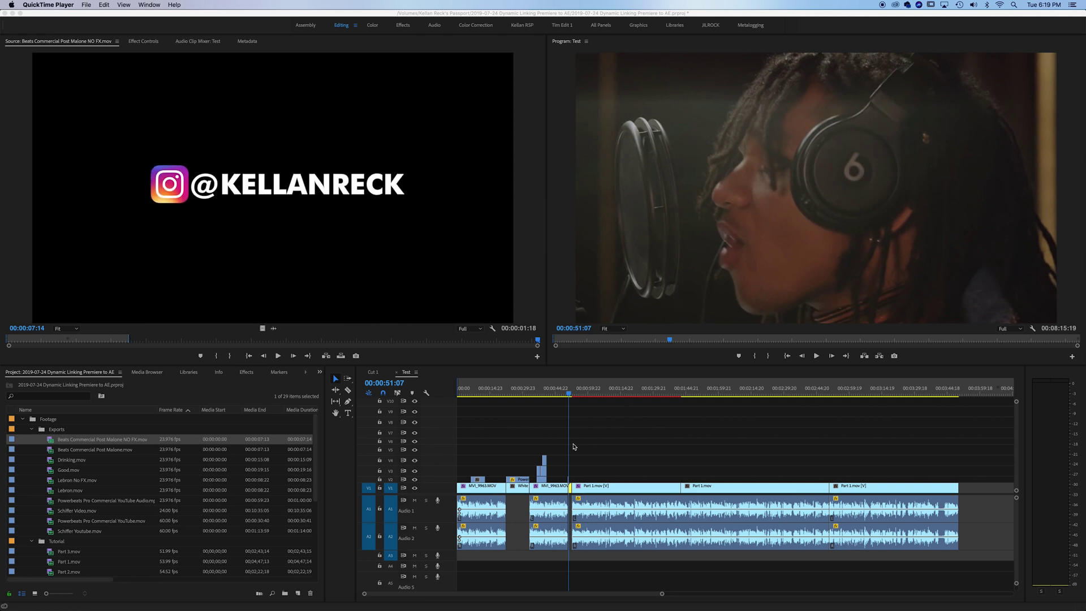
# Zoom the Test timeline in, preview the Beats Commercial Post Malone NO FX.mov clip, and select it on V1.
pyautogui.click(583, 419)
pyautogui.moveTo(550, 390); pyautogui.dragTo(571, 433)
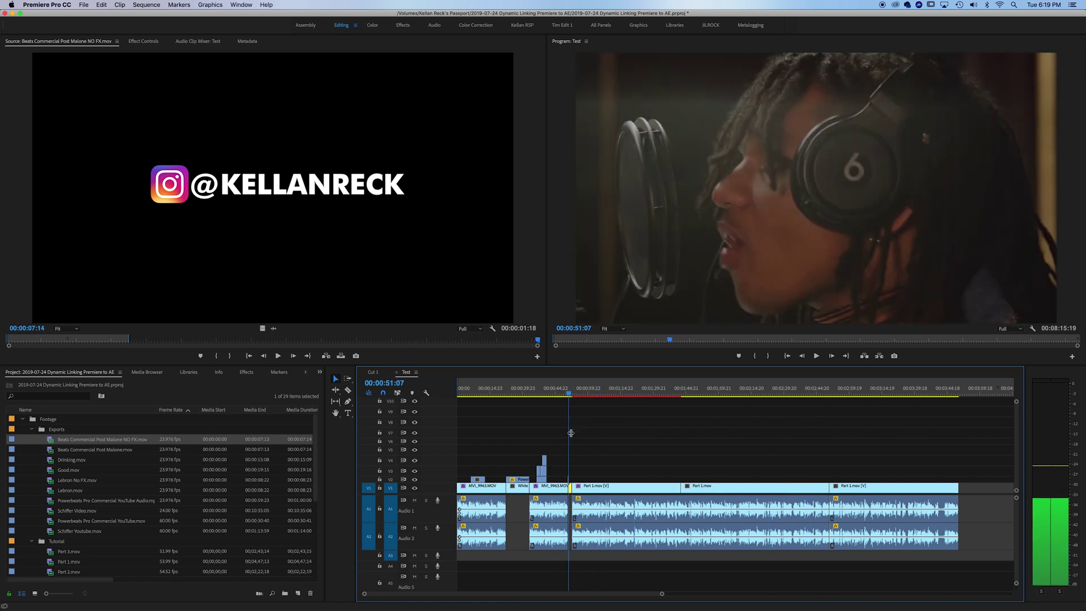
pyautogui.press('=')
pyautogui.press('=')
pyautogui.press('=')
pyautogui.press('=')
pyautogui.press('=')
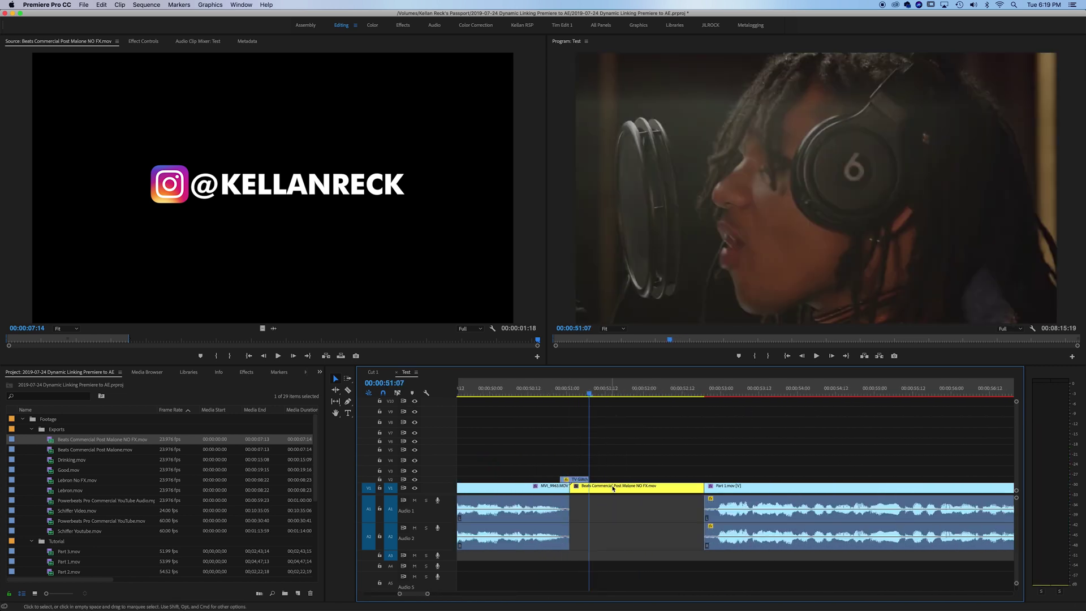
pyautogui.moveTo(594, 395)
pyautogui.mouseDown()
pyautogui.moveTo(718, 395)
pyautogui.moveTo(610, 398)
pyautogui.mouseUp()
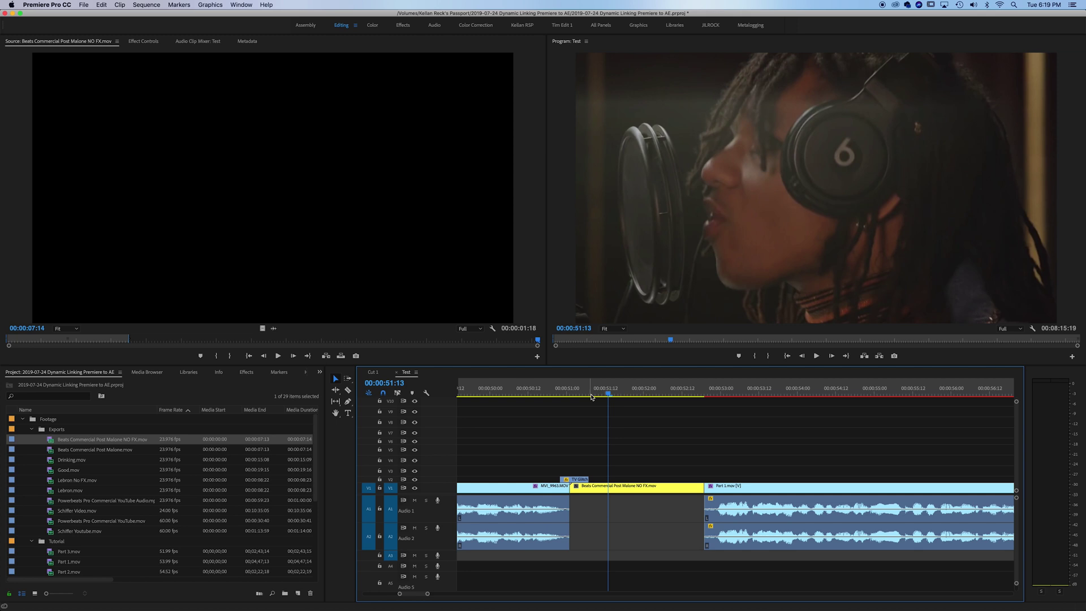
pyautogui.moveTo(605, 396); pyautogui.dragTo(655, 407)
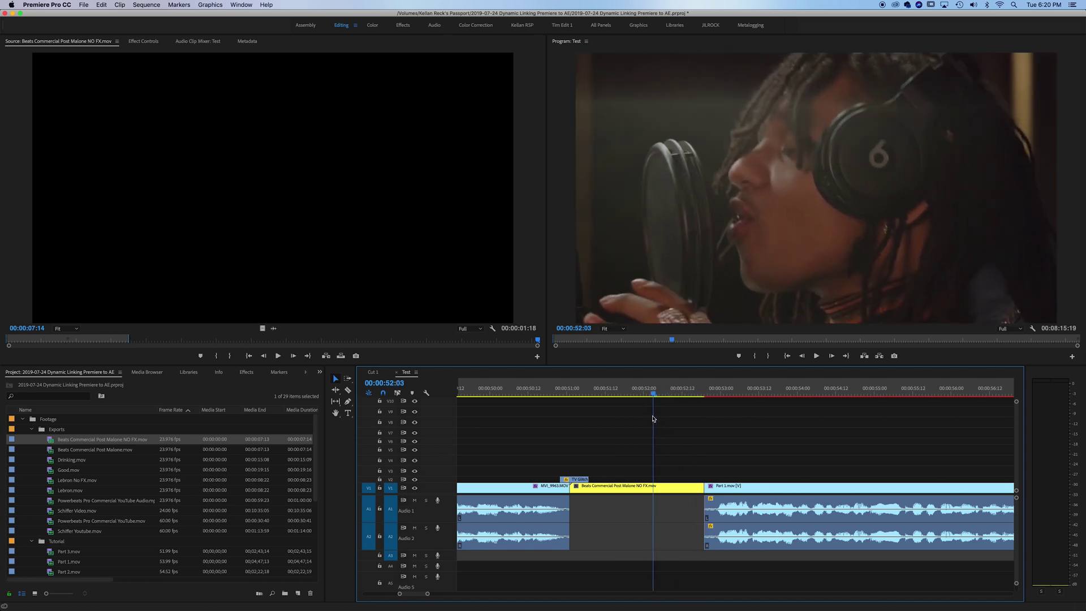
pyautogui.click(608, 392)
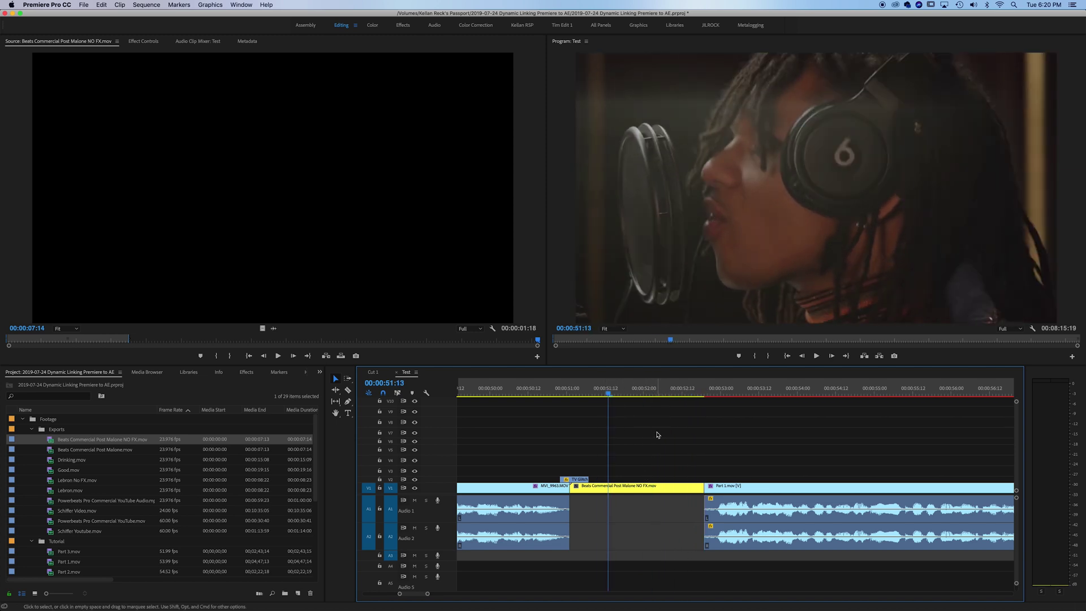
pyautogui.click(634, 489)
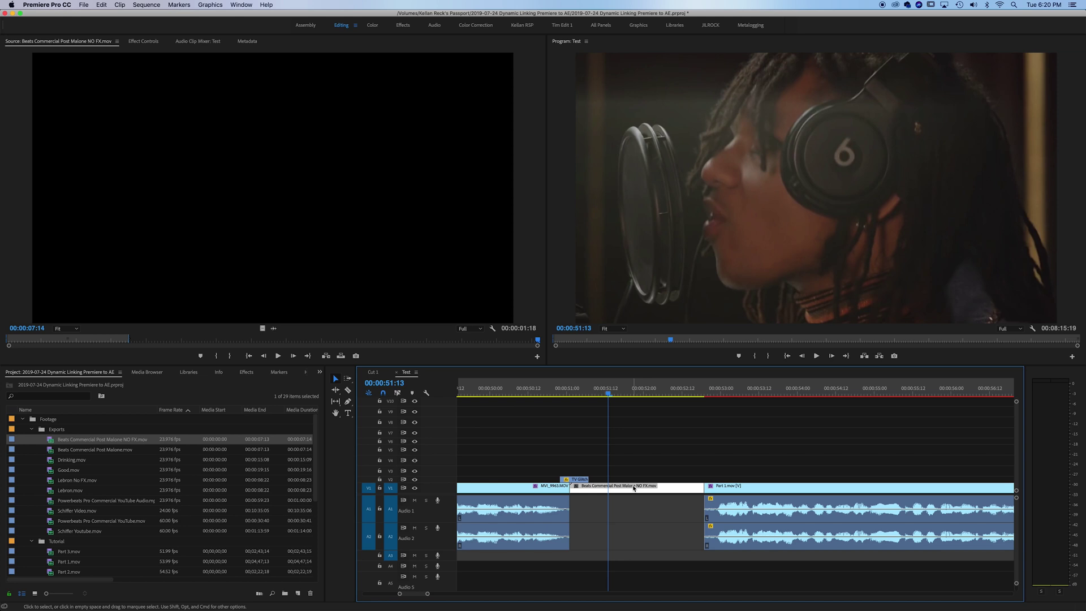
# Replace the Beats clip with a new dynamically linked After Effects composition, Linked Comp 01.
pyautogui.rightClick(627, 489)
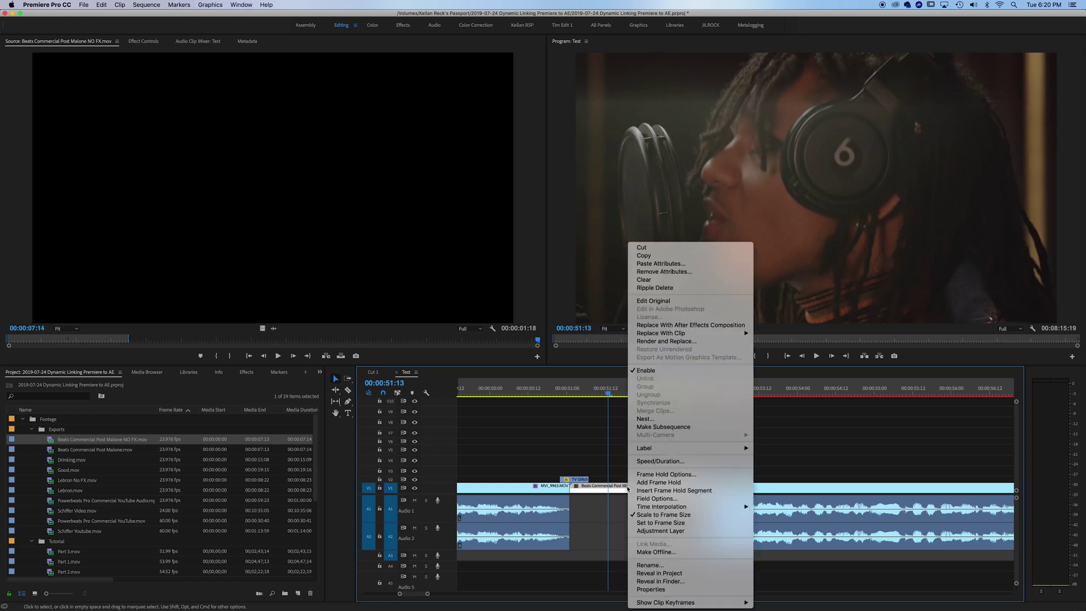
pyautogui.click(699, 327)
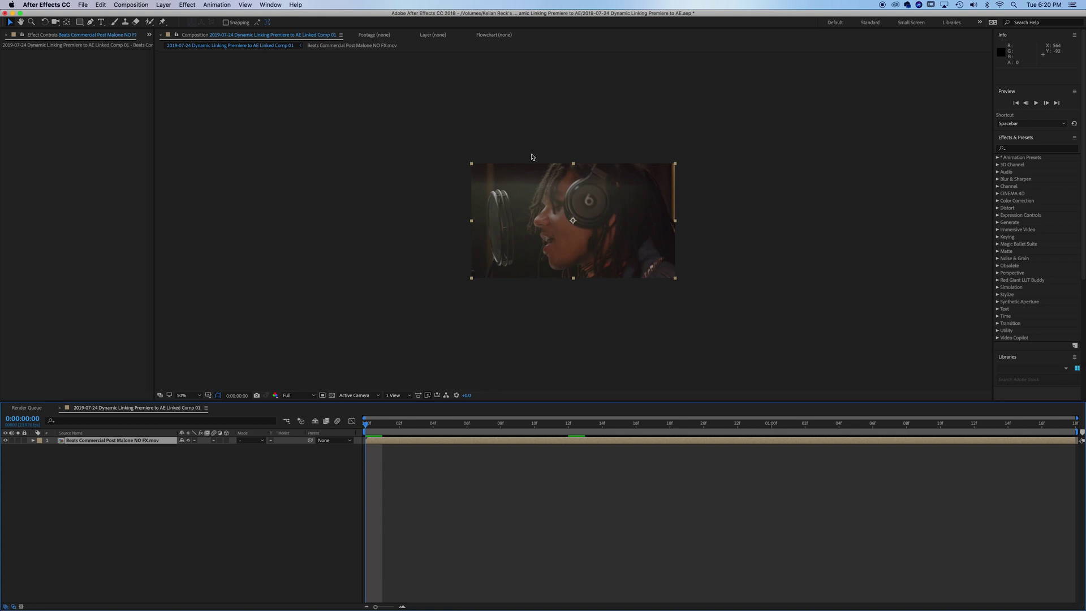
# Open the nested Beats footage composition from the Project panel and scrub through it.
pyautogui.click(268, 497)
pyautogui.click(149, 34)
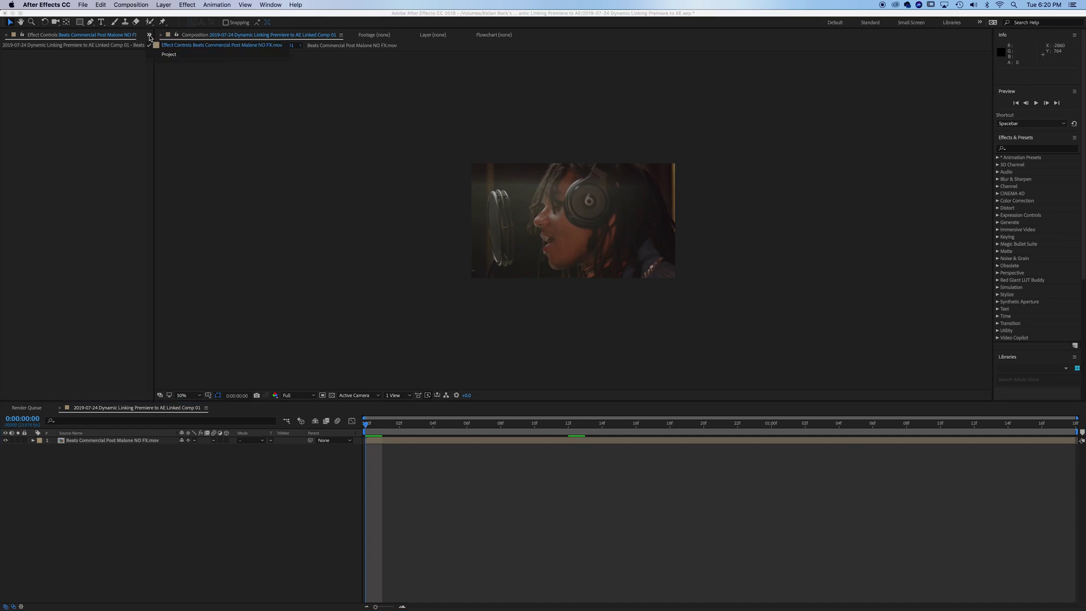
pyautogui.click(173, 57)
pyautogui.click(59, 137)
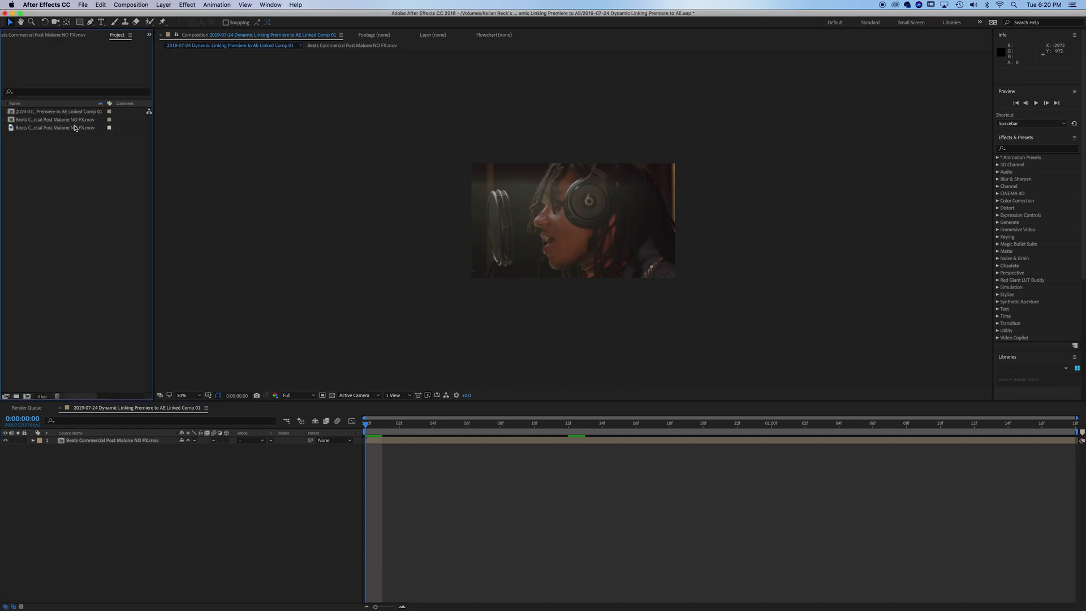
pyautogui.doubleClick(112, 445)
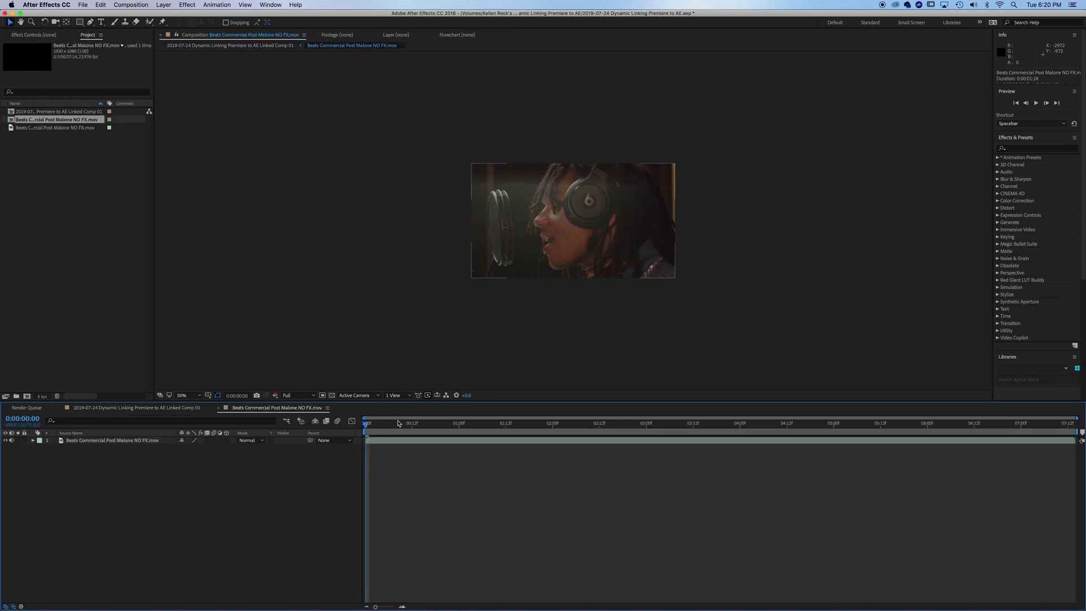
pyautogui.moveTo(386, 427); pyautogui.dragTo(717, 424)
pyautogui.moveTo(591, 425); pyautogui.dragTo(368, 424)
# Preview Linked Comp 01 and switch back to Premiere Pro.
pyautogui.click(172, 408)
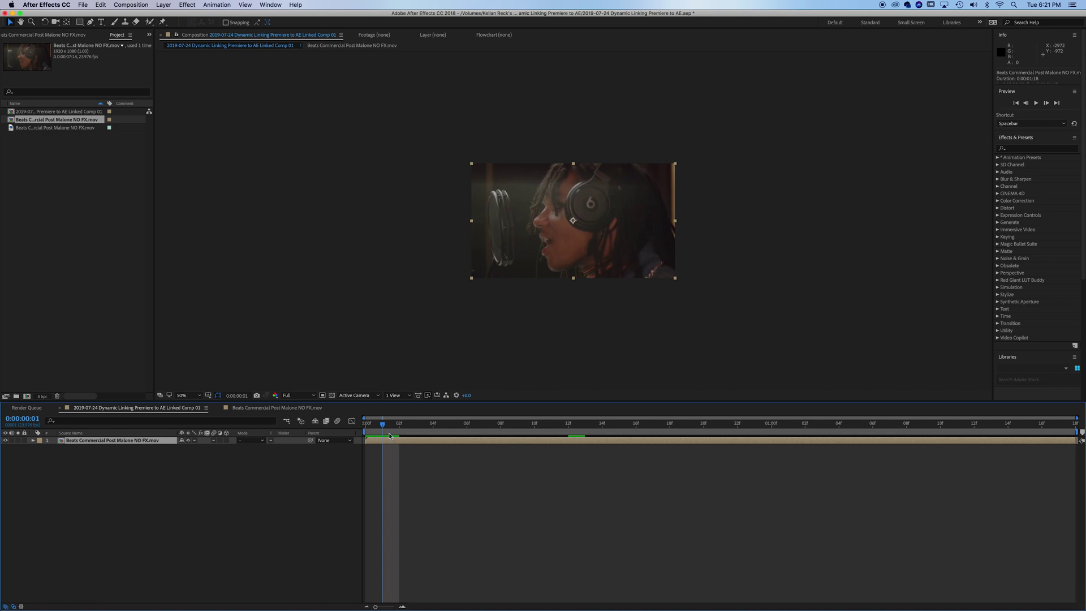
pyautogui.press('space')
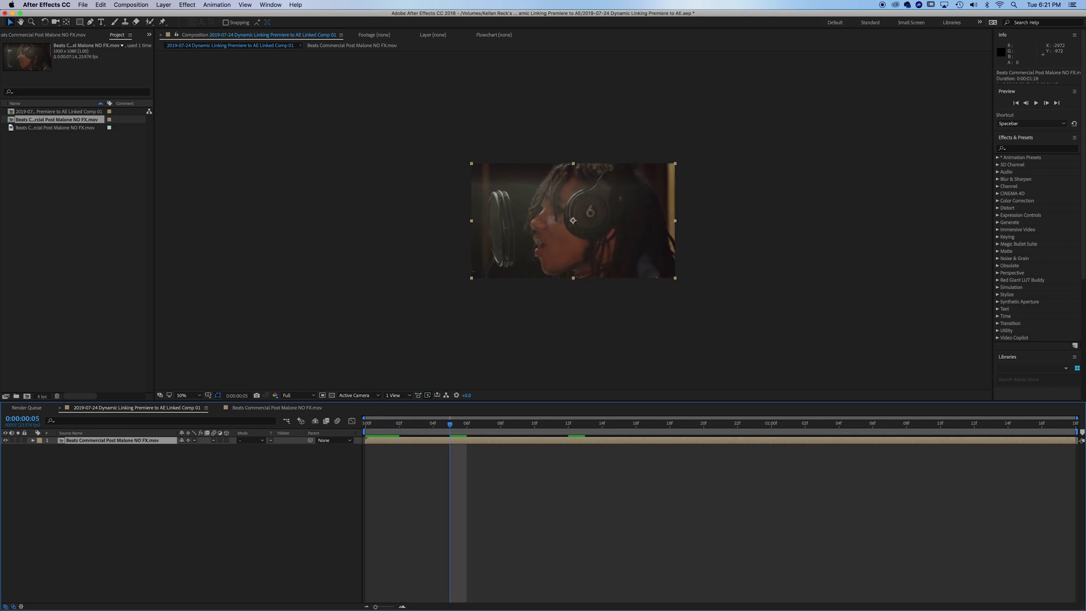
pyautogui.press('super+Tab')
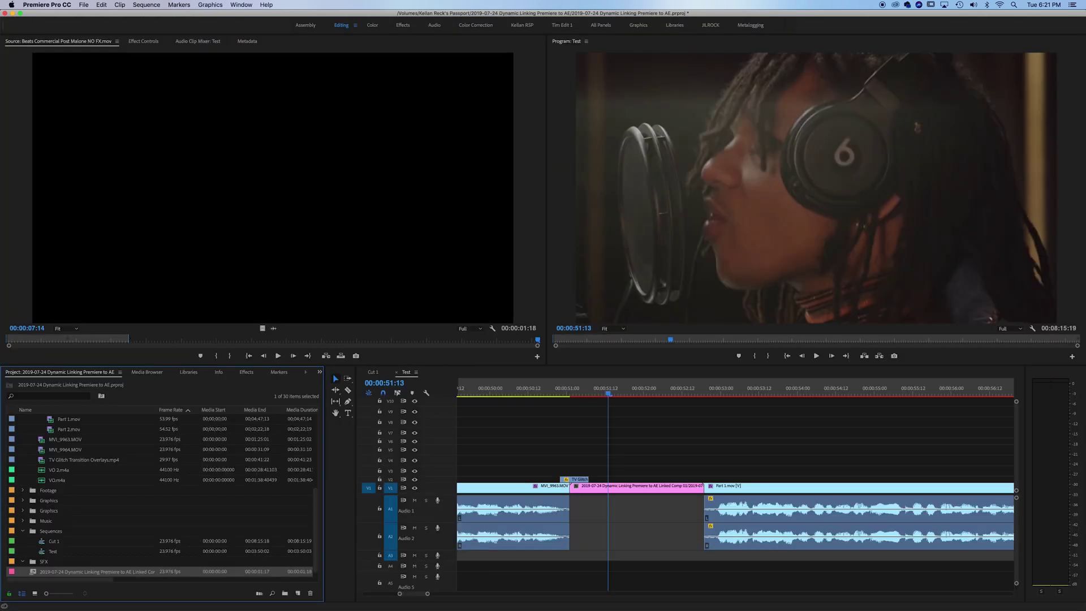
# Load the linked comp clip into the Source monitor, park at 00:00:51:20, and return to After Effects.
pyautogui.click(644, 490)
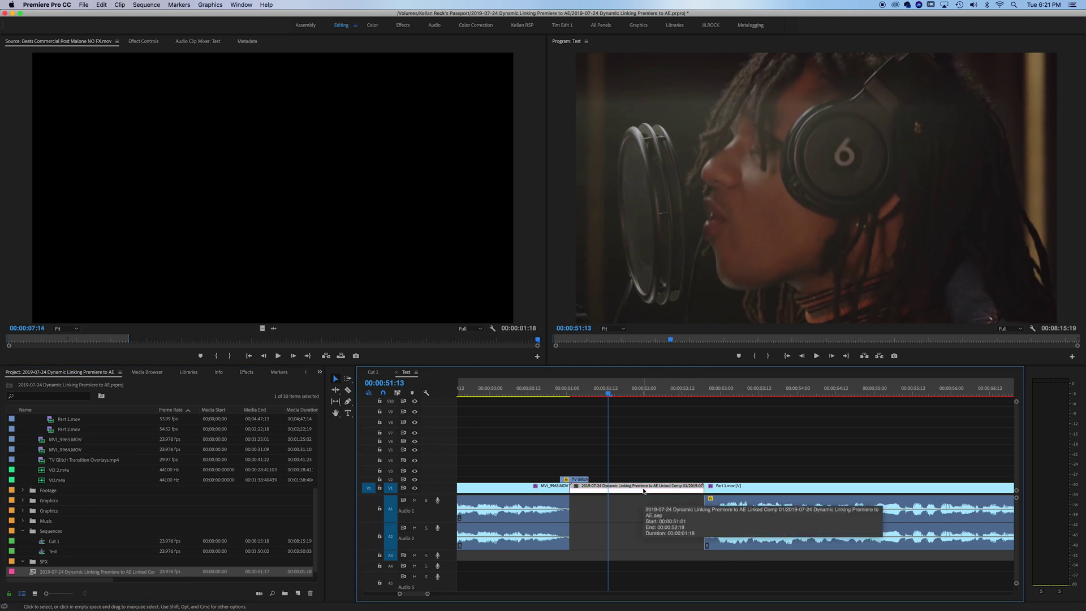
pyautogui.click(635, 495)
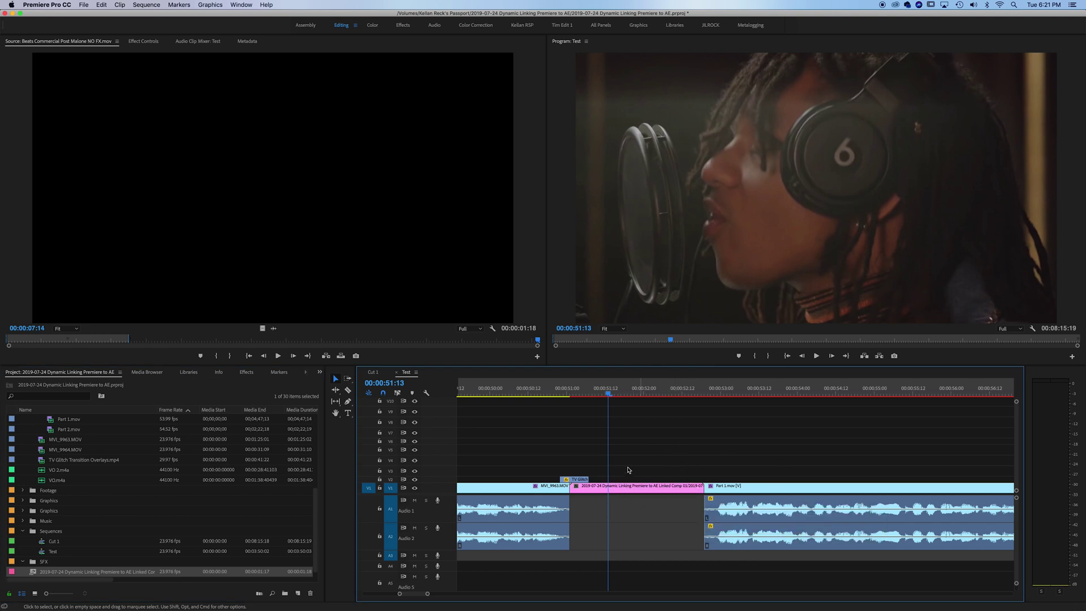
pyautogui.doubleClick(635, 490)
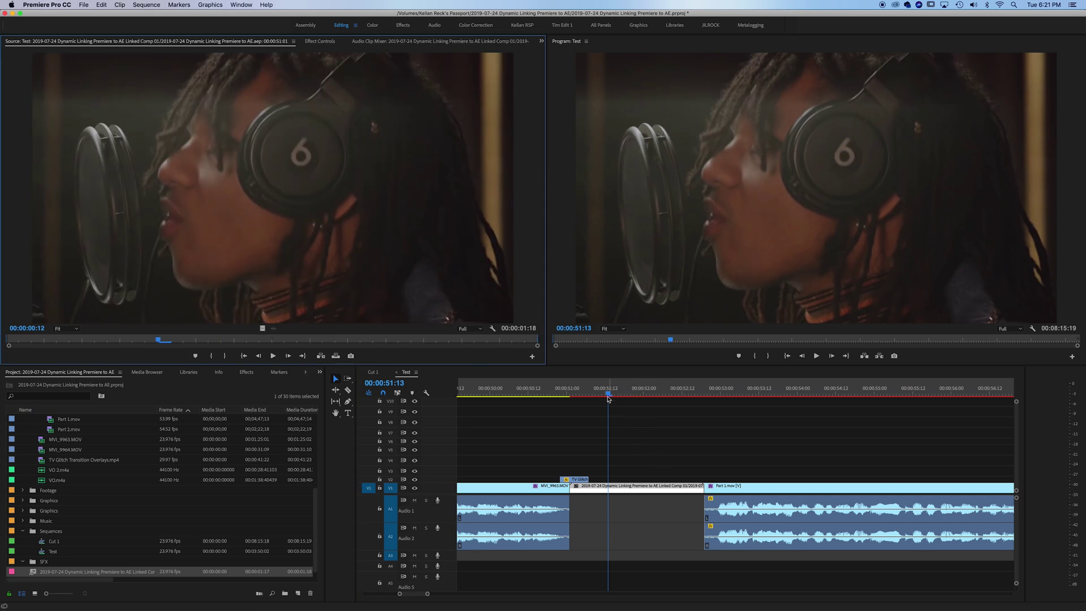
pyautogui.click(660, 460)
pyautogui.click(628, 393)
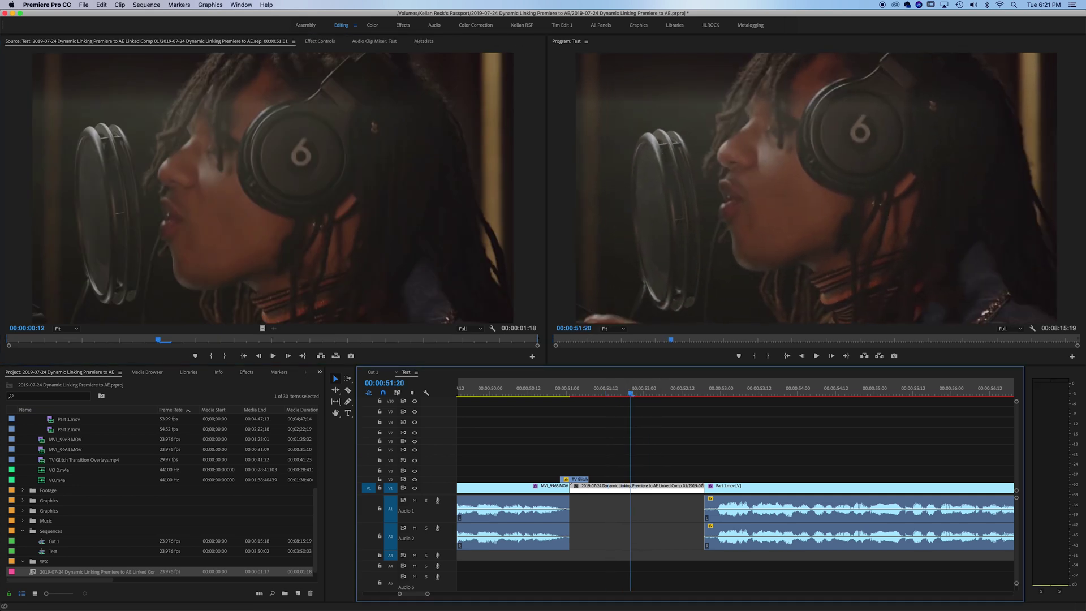
pyautogui.press('super+Tab')
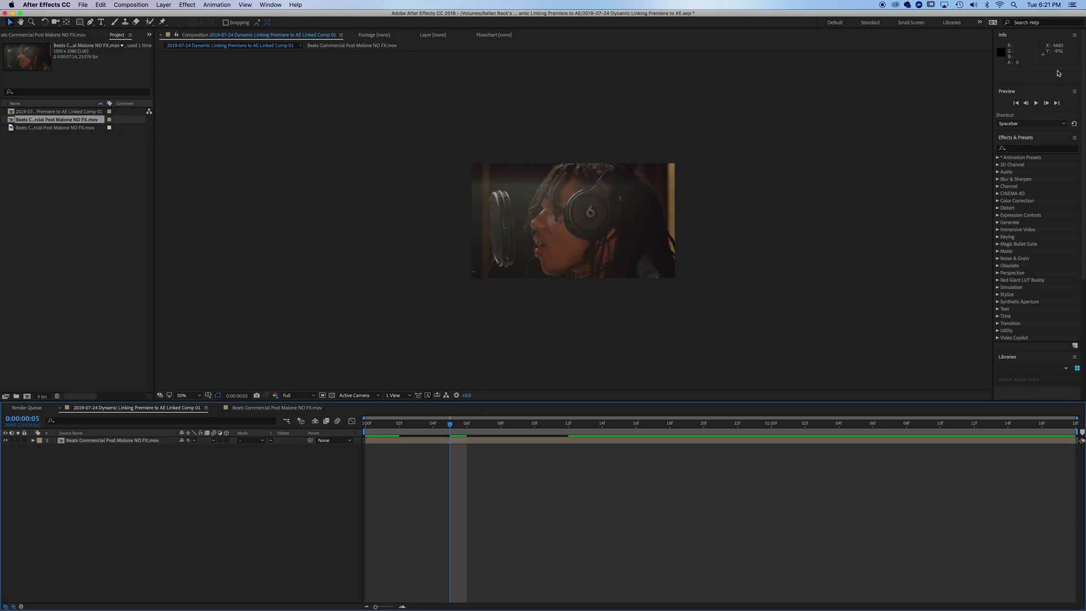
# Apply Curves to the Beats layer, raising RGB to brighten and lowering Green for a magenta tint.
pyautogui.click(1042, 147)
pyautogui.write('cu')
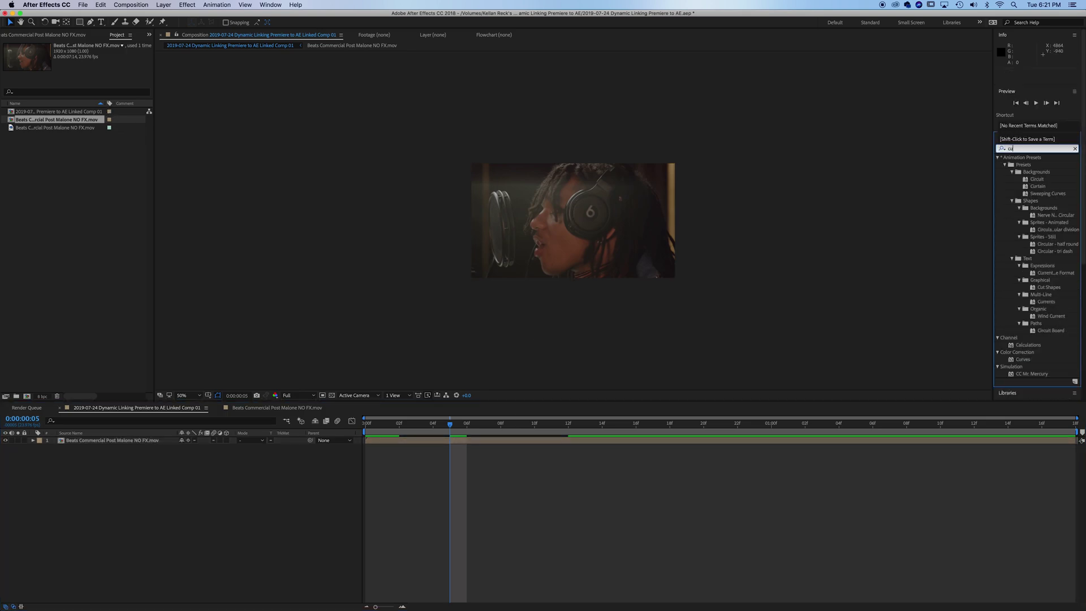
pyautogui.write('rves')
pyautogui.moveTo(1023, 194); pyautogui.dragTo(175, 442)
pyautogui.moveTo(71, 144); pyautogui.dragTo(51, 123)
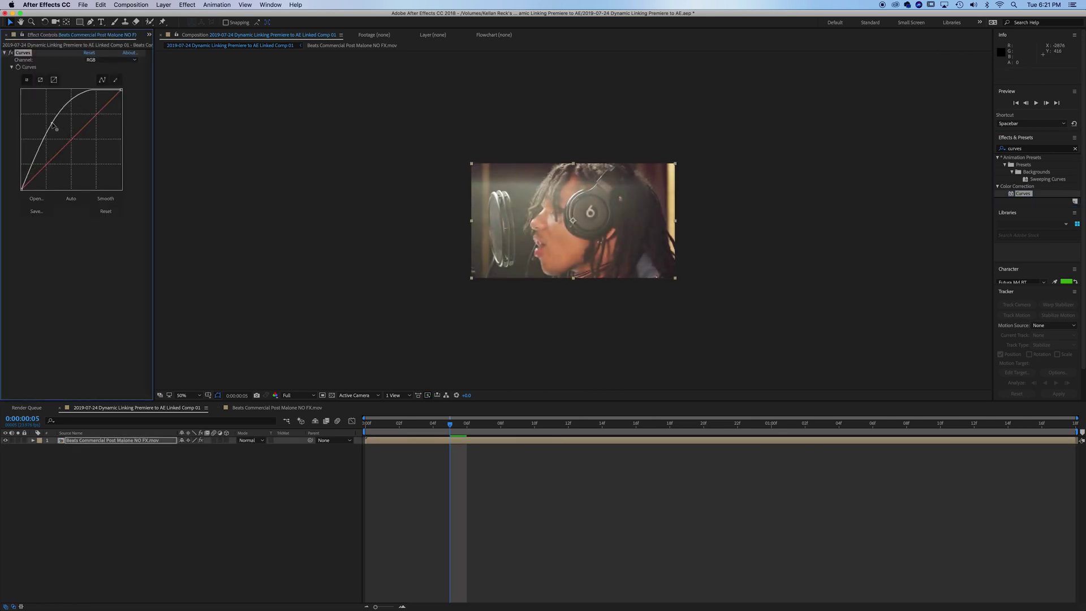
pyautogui.click(113, 60)
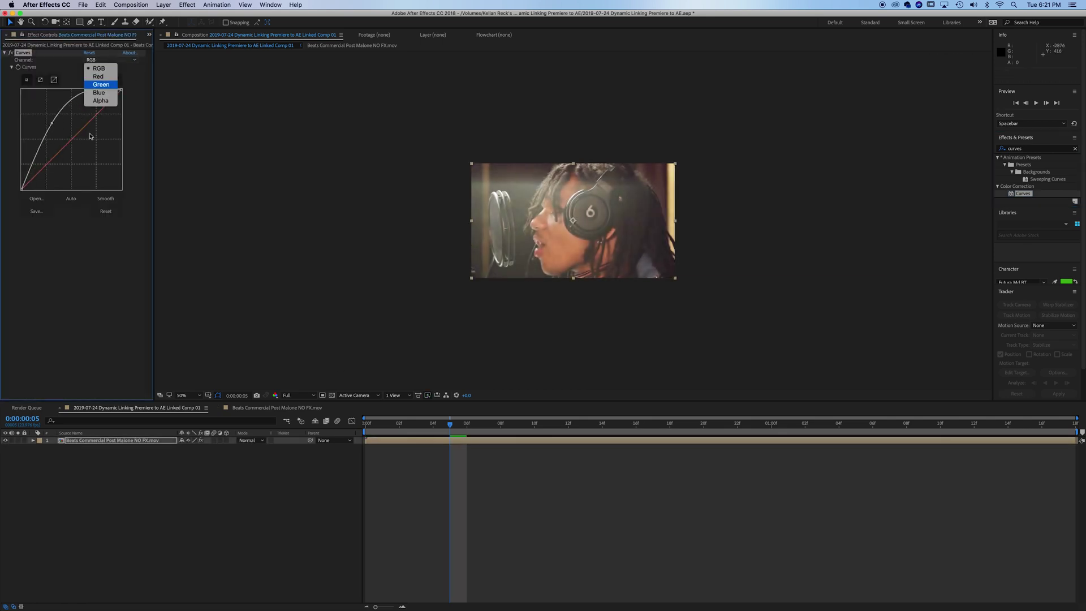
pyautogui.click(101, 84)
pyautogui.moveTo(84, 126); pyautogui.dragTo(88, 151)
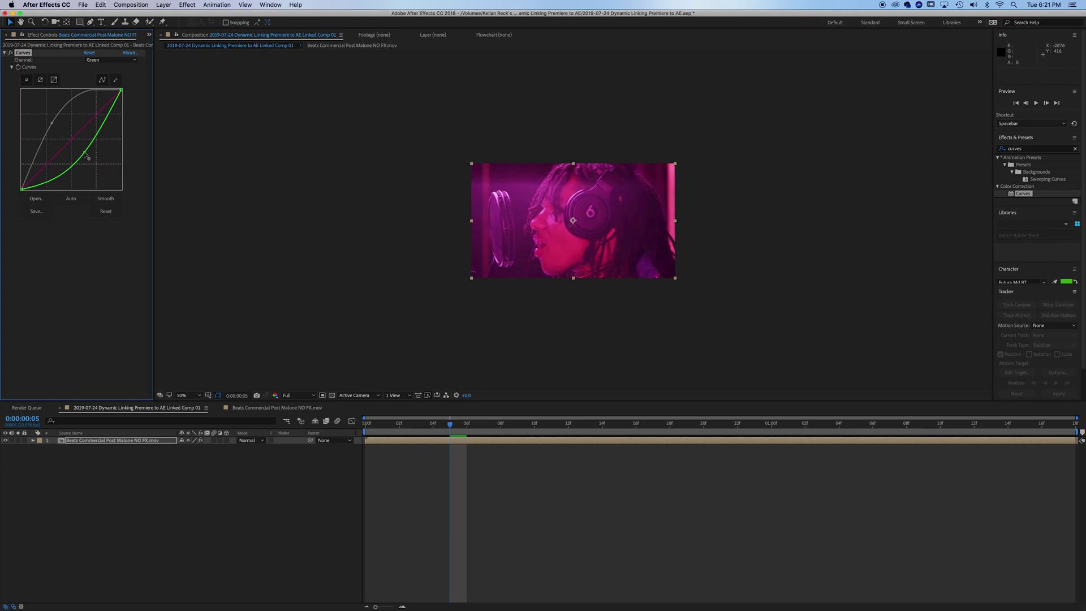
pyautogui.click(513, 502)
pyautogui.press('space')
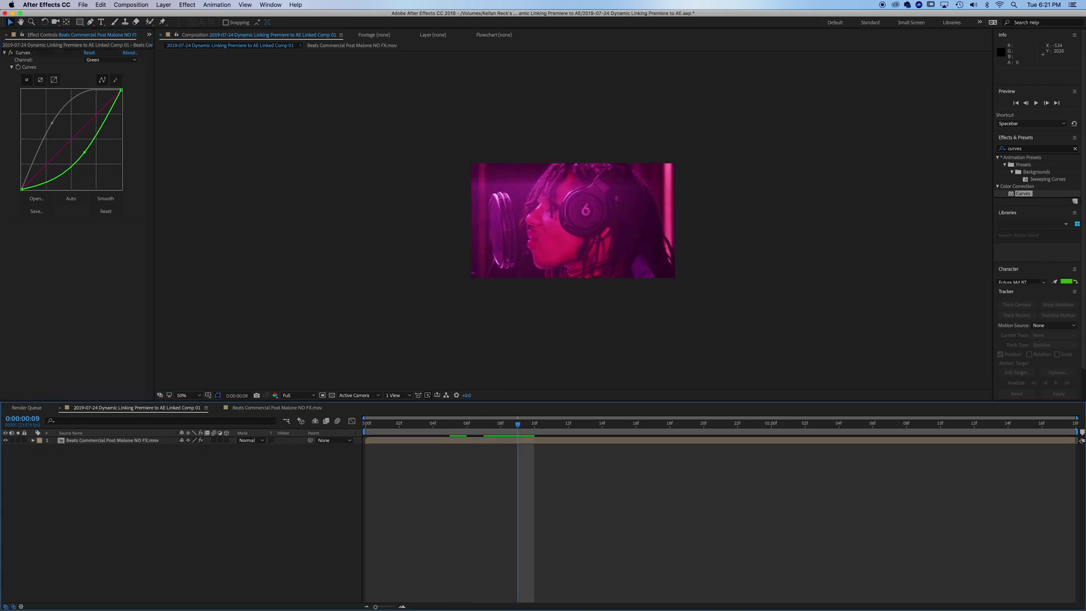
# Check the magenta grade in Premiere with the sequence zoomed out, parked at 00:00:33:07.
pyautogui.press('super+Tab')
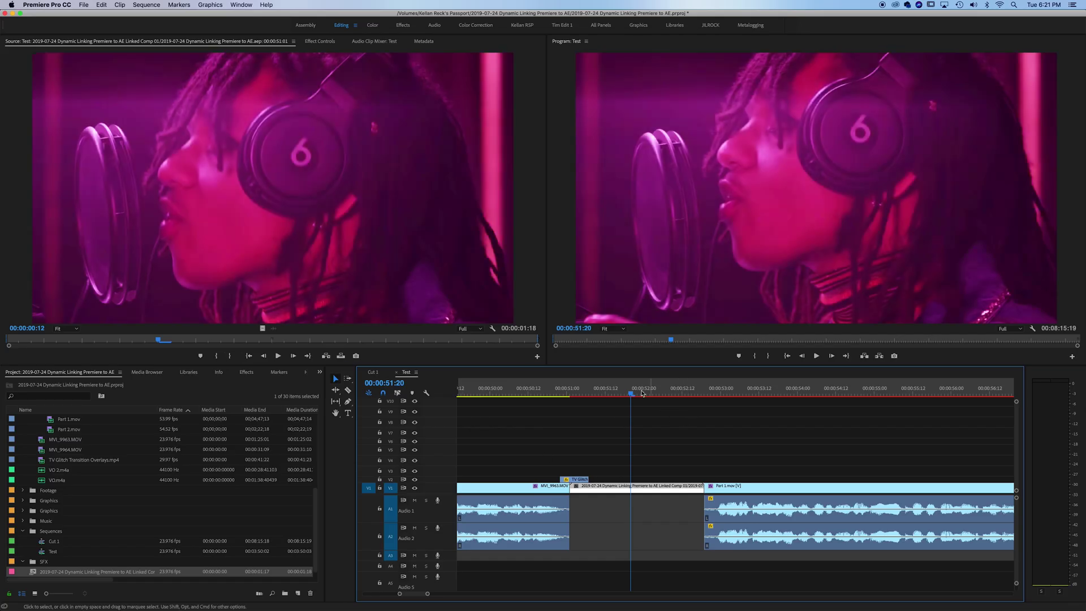
pyautogui.click(670, 395)
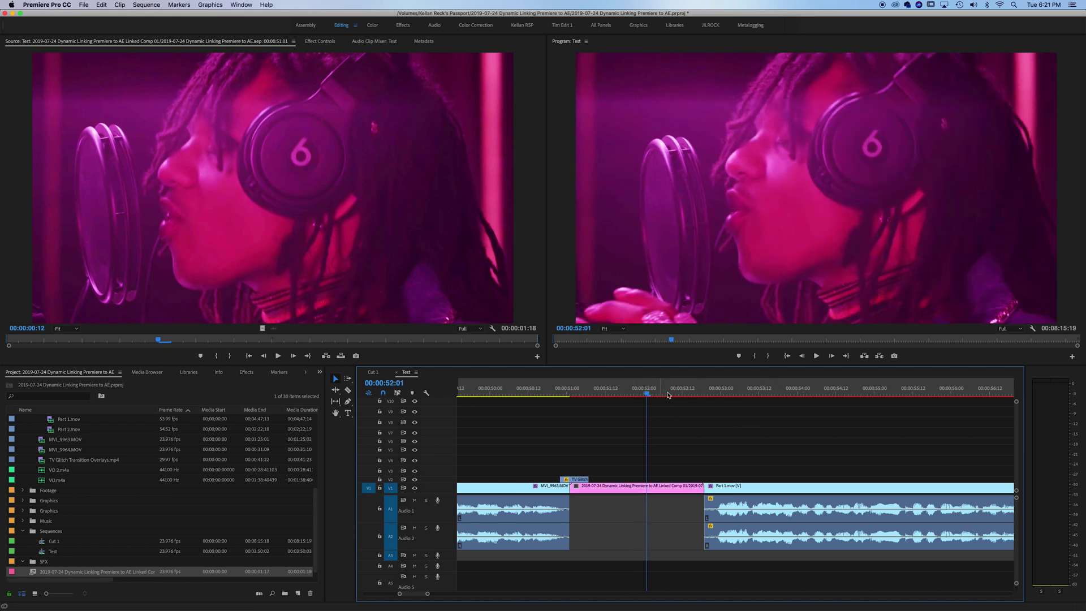
pyautogui.press('\\')
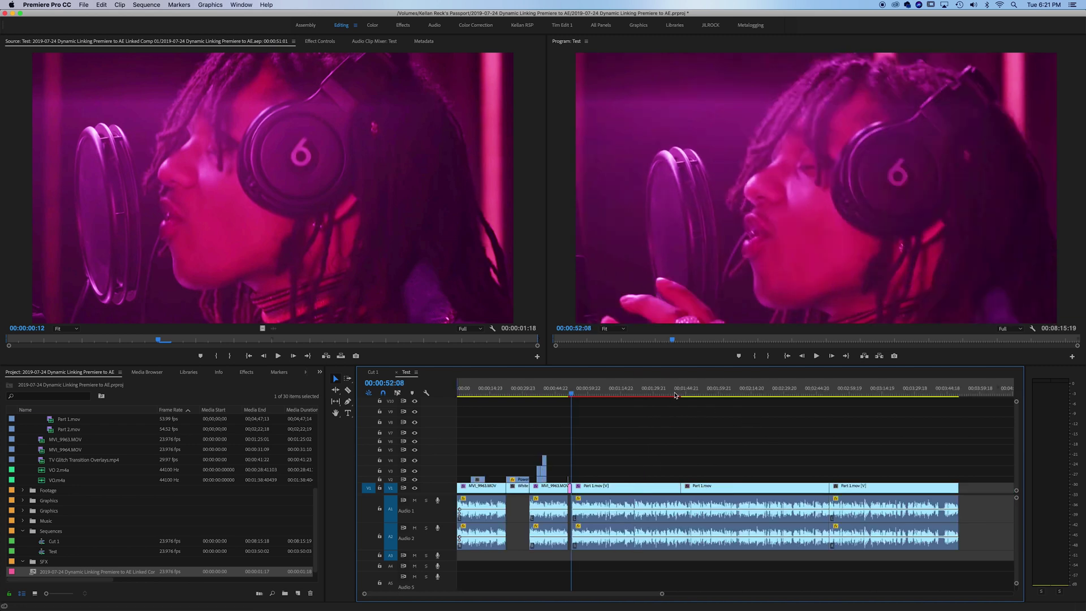
pyautogui.moveTo(502, 391); pyautogui.dragTo(638, 449)
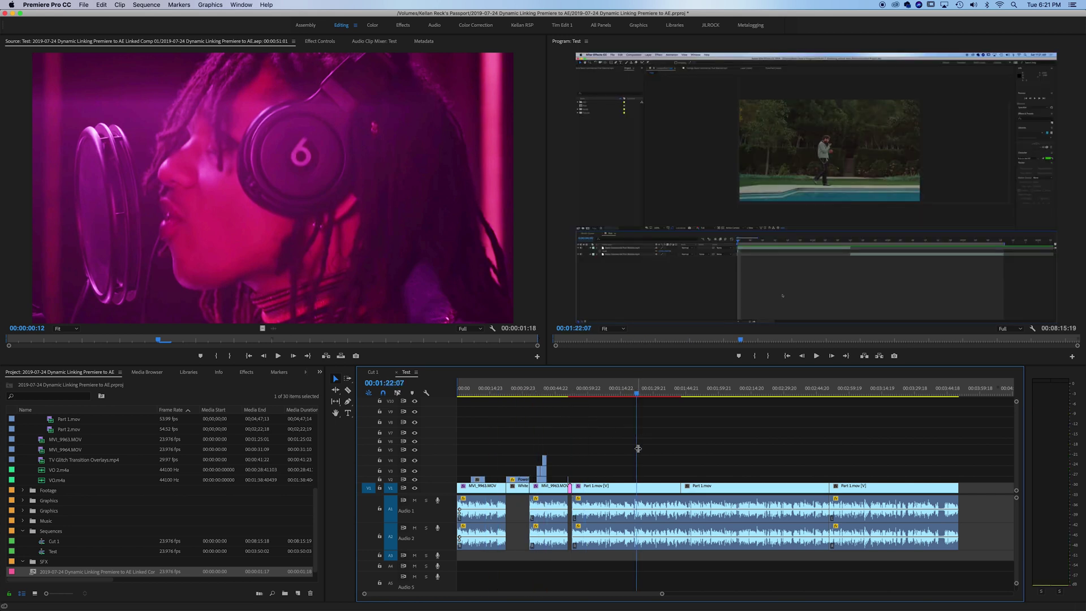
# Razor two cuts into Part 1.mov and replace the short piece with a new After Effects comp, Linked Comp 02.
pyautogui.press('=')
pyautogui.press('c')
pyautogui.click(643, 486)
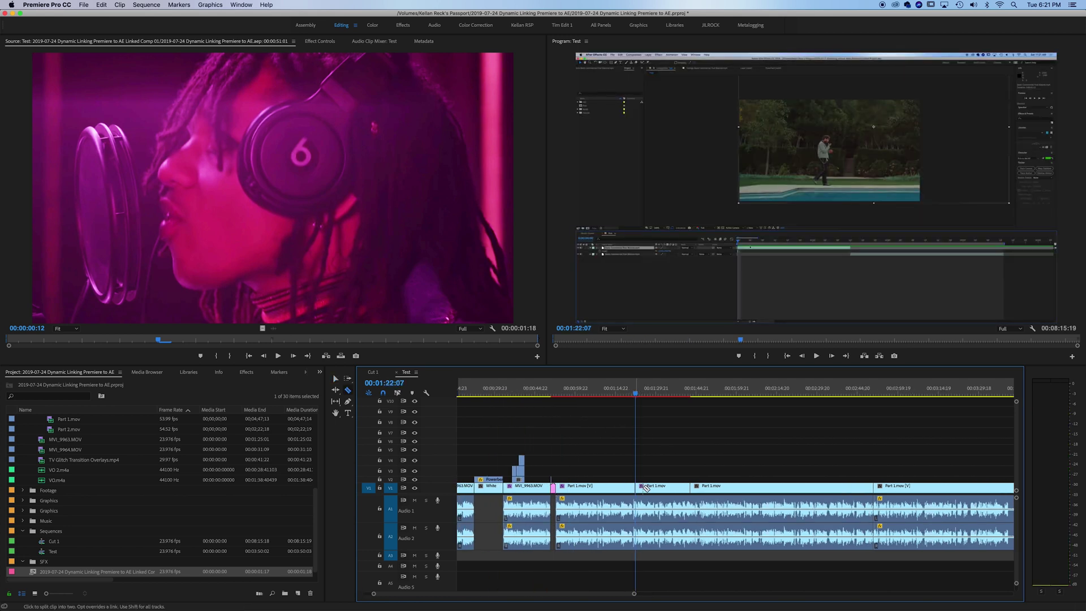
pyautogui.click(644, 488)
pyautogui.press('v')
pyautogui.rightClick(642, 492)
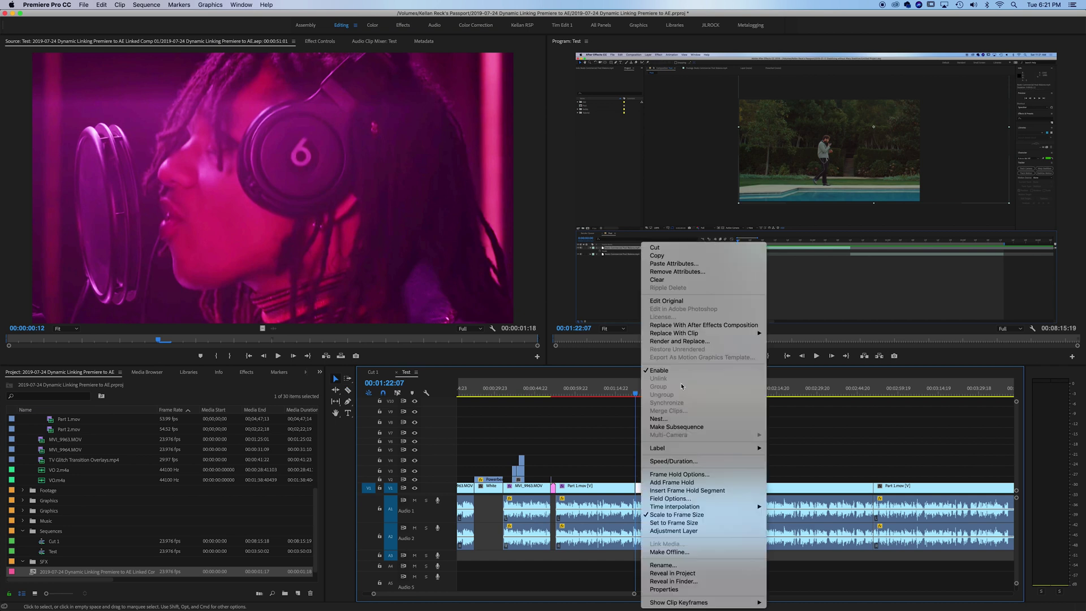
pyautogui.click(691, 326)
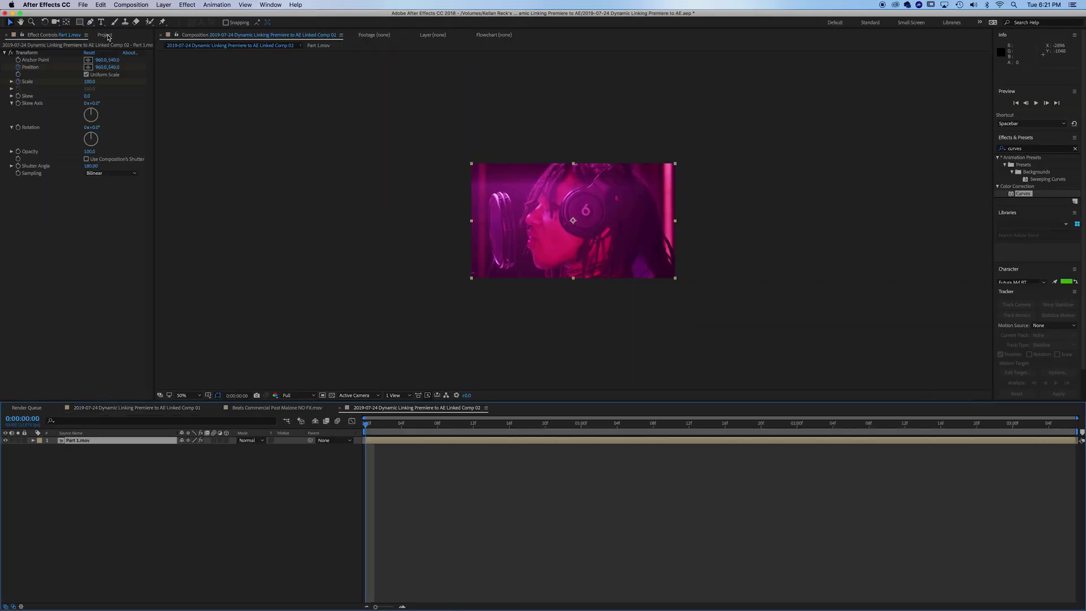
# Open Linked Comp 02 from the Project panel and select its Part 1.mov layer.
pyautogui.click(105, 35)
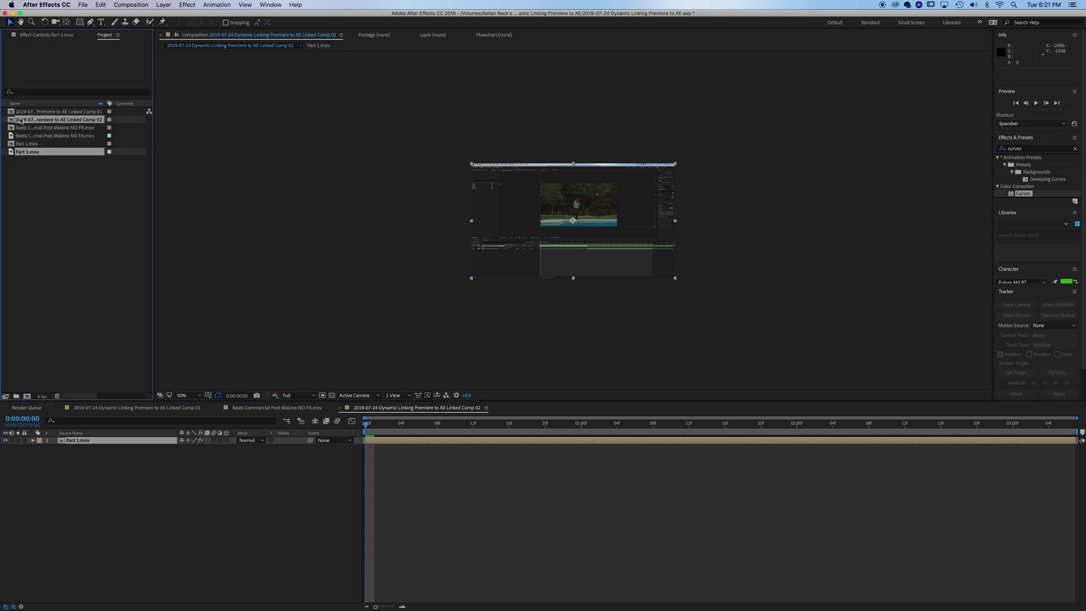
pyautogui.click(83, 266)
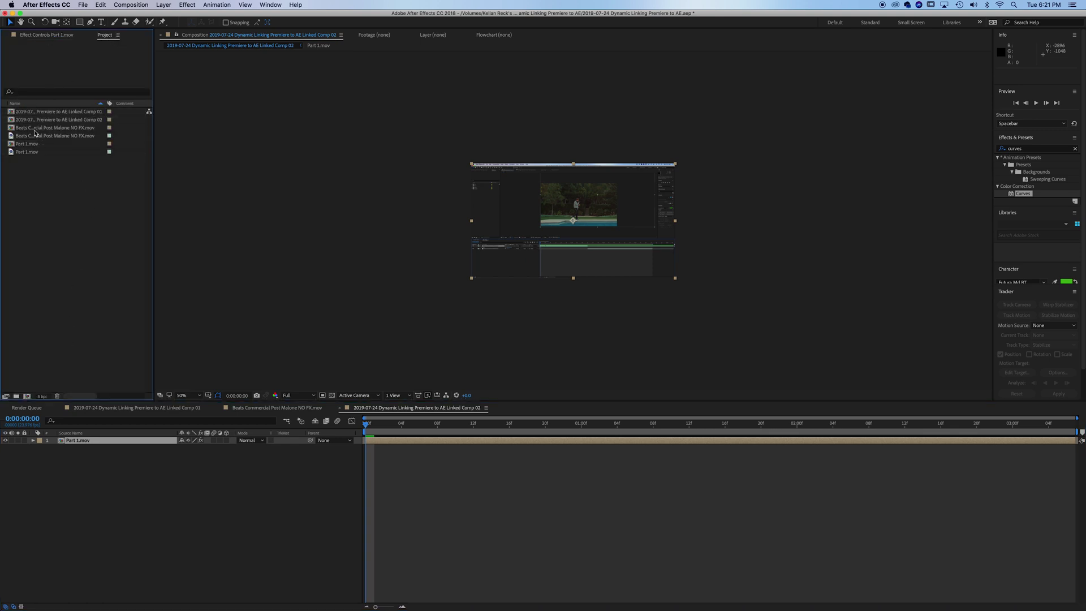
pyautogui.click(64, 112)
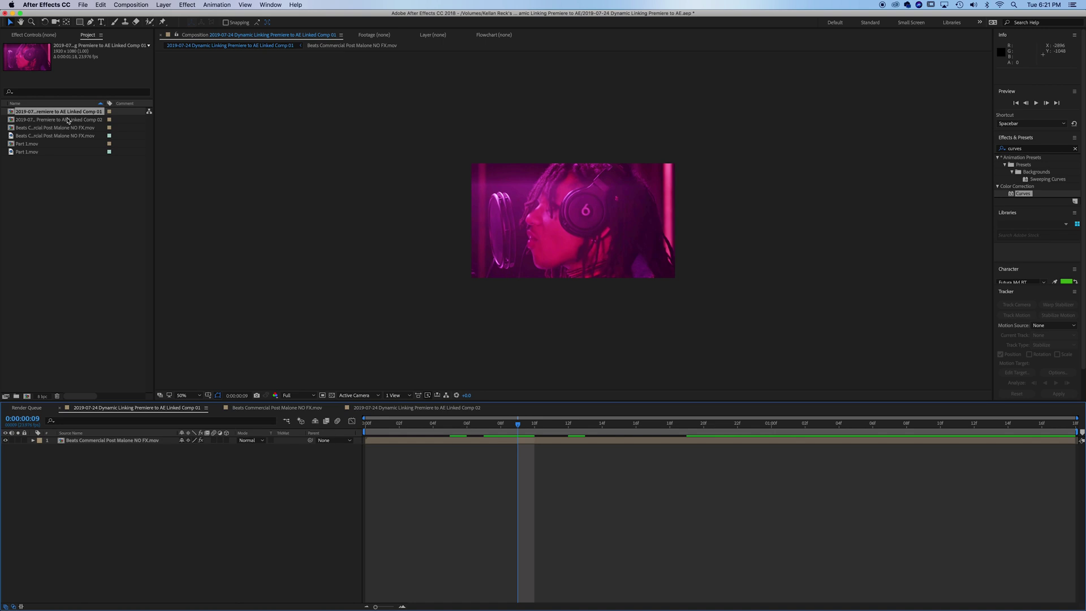
pyautogui.click(68, 120)
pyautogui.click(213, 488)
pyautogui.click(107, 442)
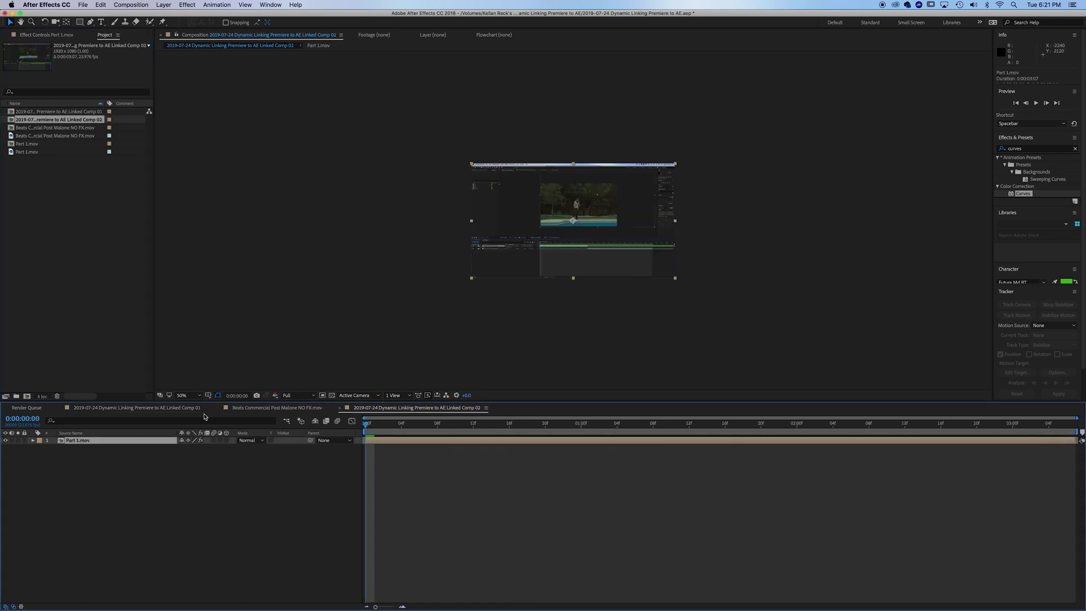
# Apply Curves to Part 1.mov, lowering RGB to darken and raising Green for a green tint.
pyautogui.moveTo(1029, 194); pyautogui.dragTo(80, 447)
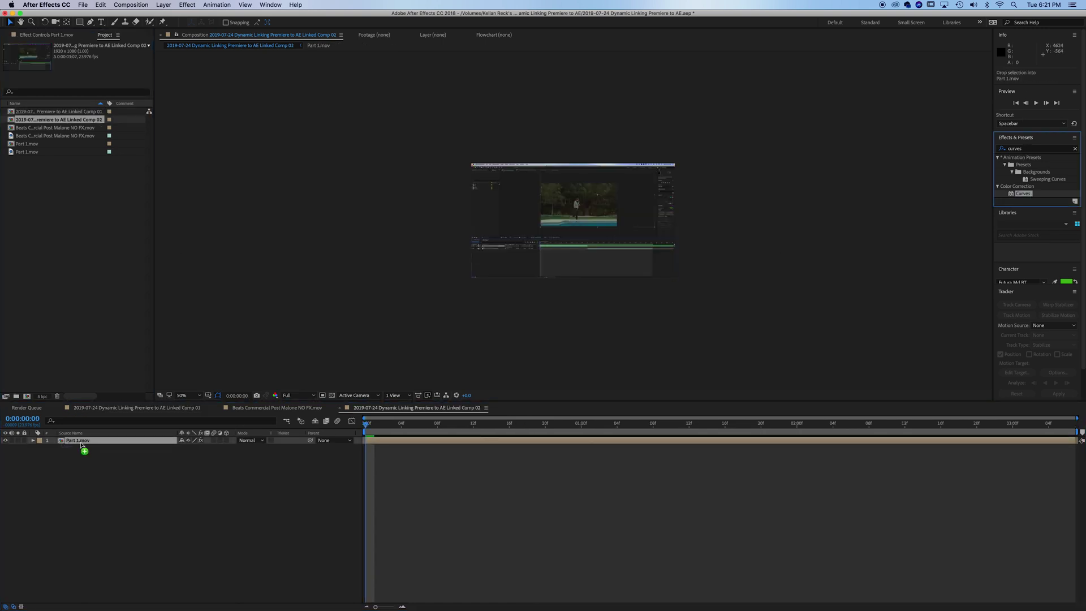
pyautogui.scroll(2, 571, 202)
pyautogui.moveTo(71, 267); pyautogui.dragTo(81, 271)
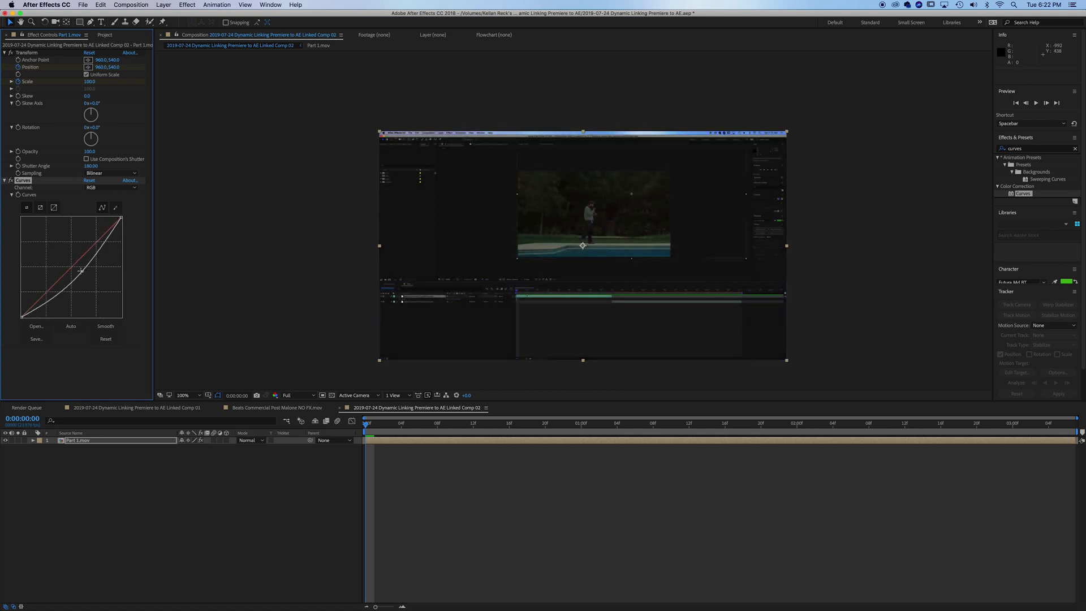
pyautogui.click(108, 187)
pyautogui.click(101, 204)
pyautogui.moveTo(71, 267); pyautogui.dragTo(62, 257)
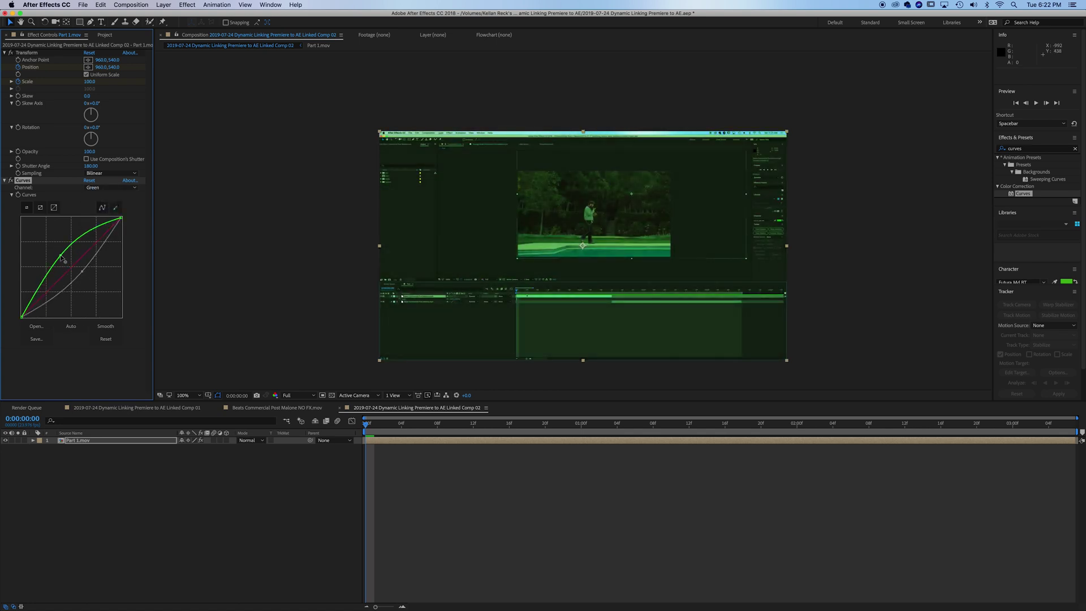
pyautogui.click(463, 473)
pyautogui.click(456, 423)
# Scrub the Premiere Test sequence to preview the green-tinted Linked Comp 02 section.
pyautogui.press('super+Tab')
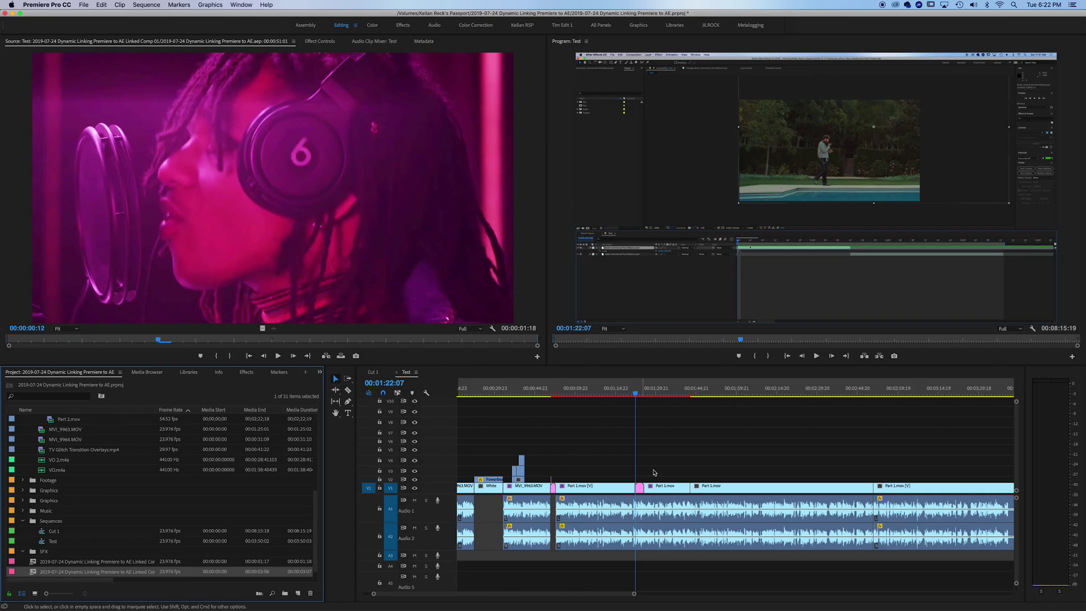
pyautogui.click(667, 428)
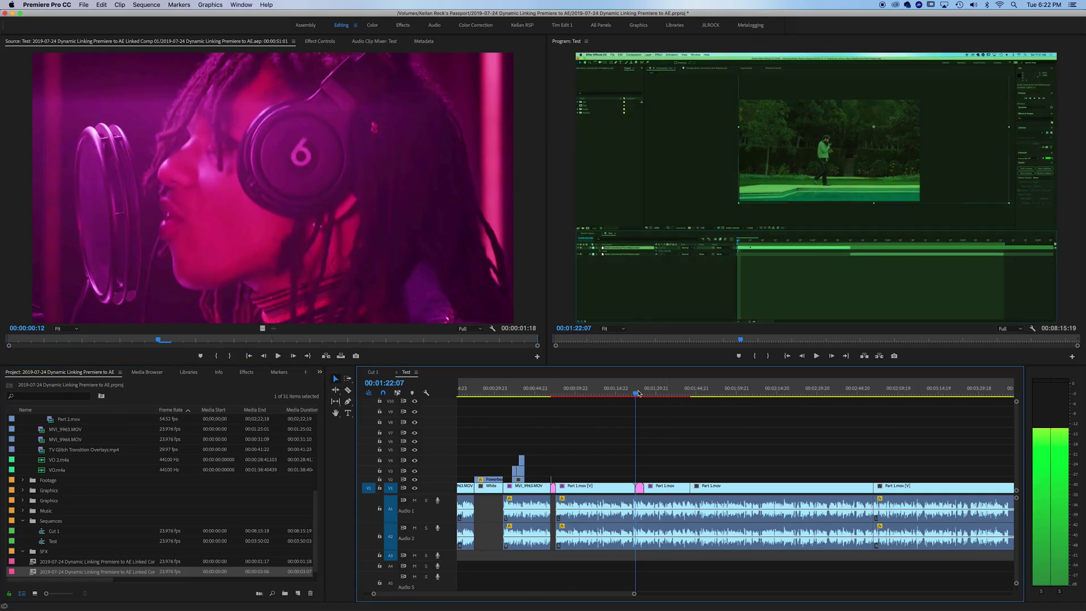
pyautogui.moveTo(636, 392)
pyautogui.mouseDown()
pyautogui.moveTo(548, 404)
pyautogui.moveTo(649, 404)
pyautogui.mouseUp()
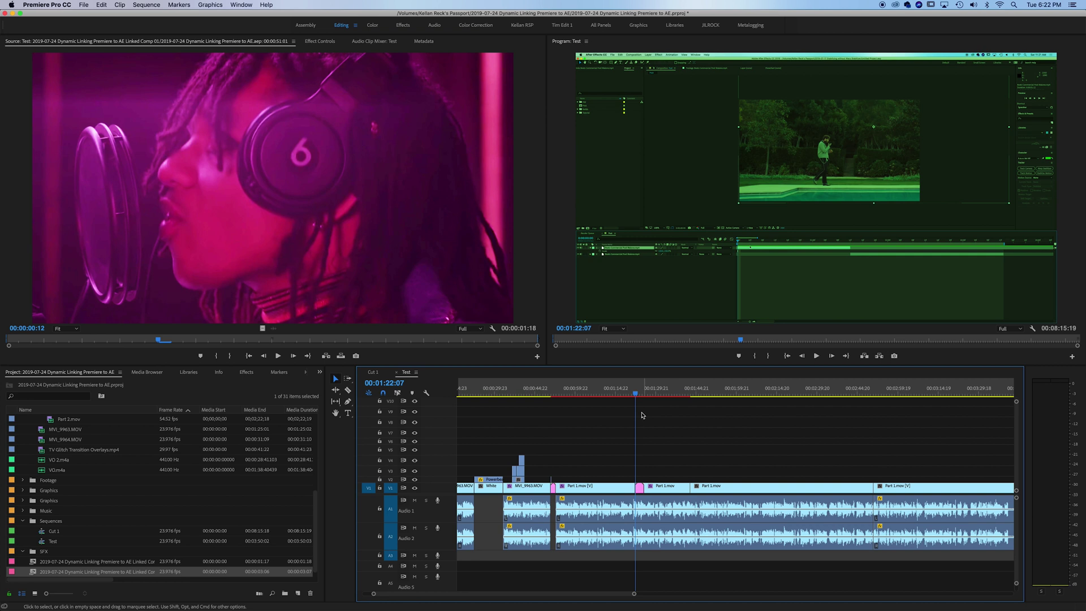
# Add a 'HELLO TEST' text layer in Linked Comp 02 and set its fill colour to white.
pyautogui.press('super+Tab')
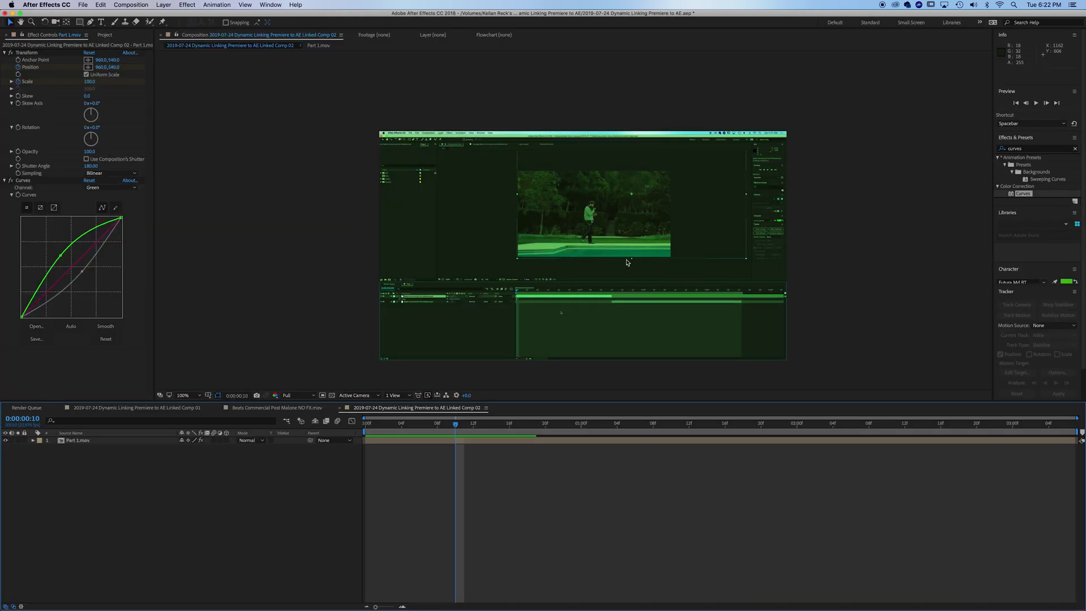
pyautogui.click(538, 255)
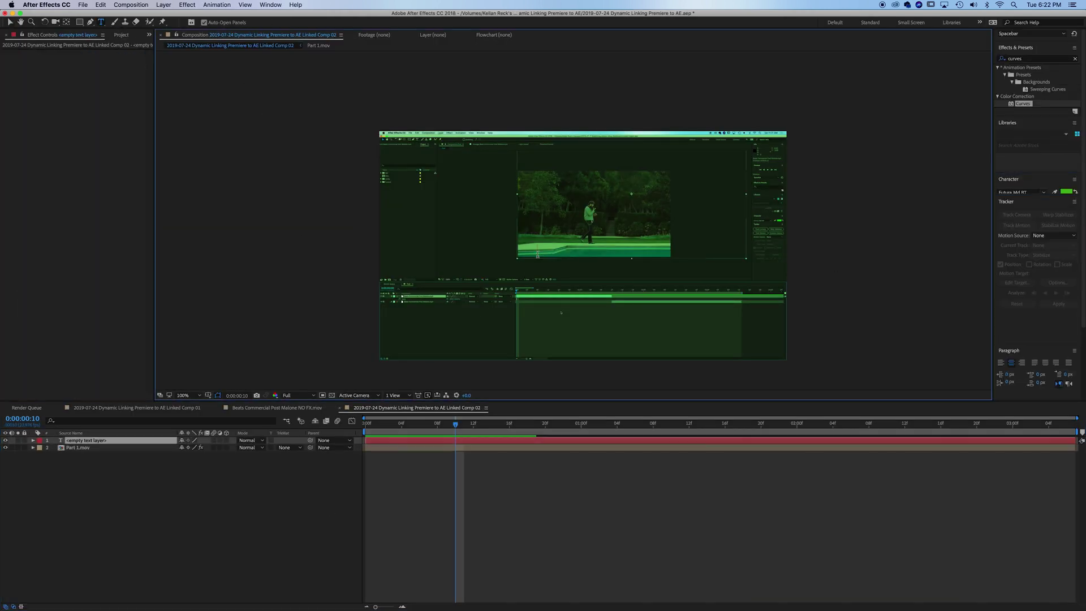
pyautogui.write('HELLO TEST')
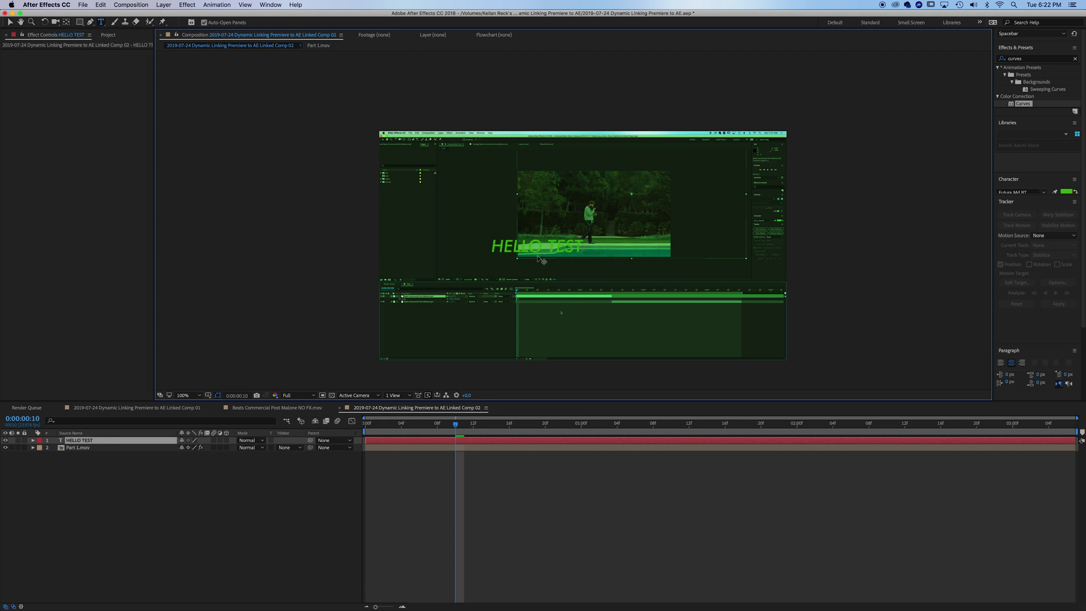
pyautogui.press('super+a')
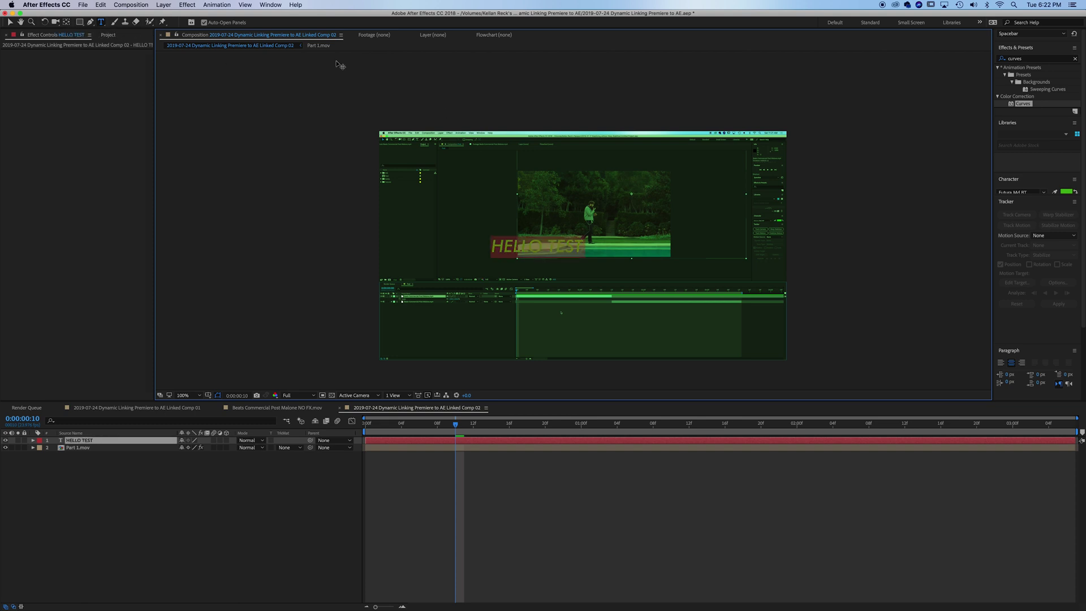
pyautogui.click(1067, 192)
pyautogui.click(82, 77)
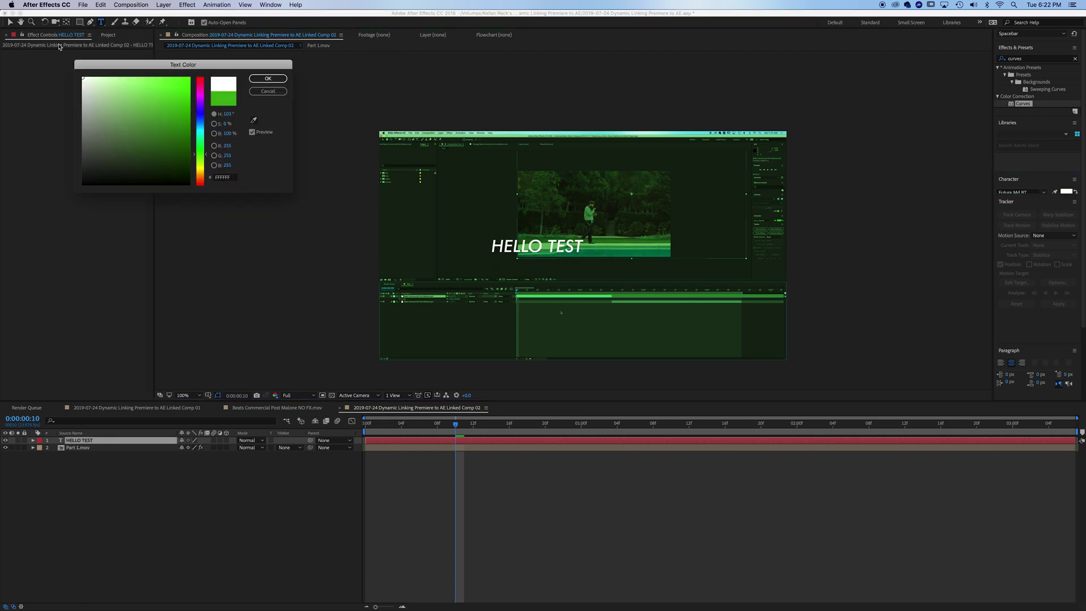
pyautogui.click(269, 78)
pyautogui.click(718, 475)
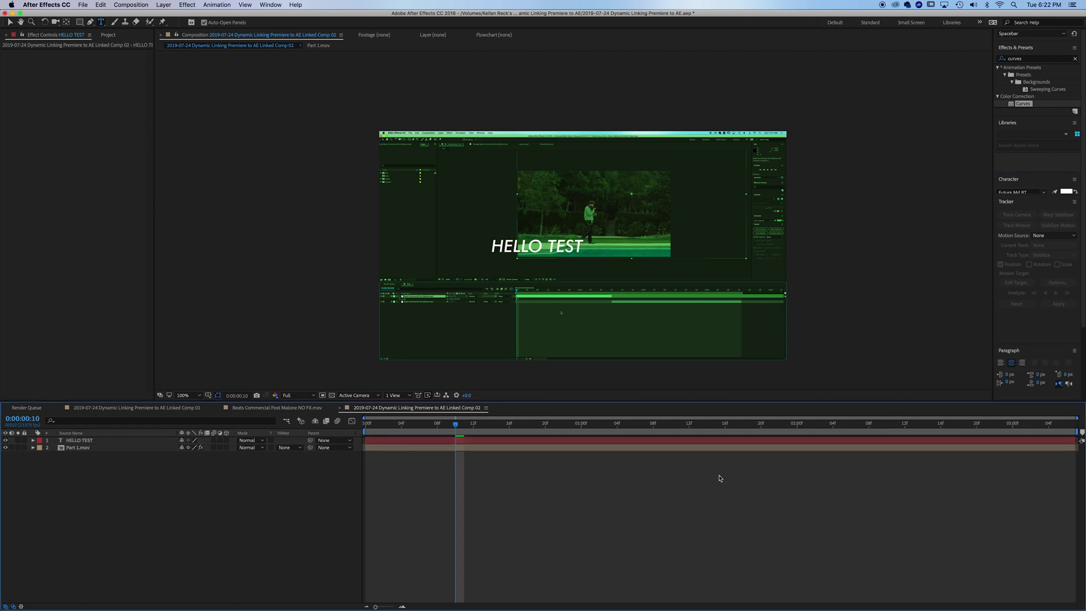
# Zoom the Test timeline in and load Linked Comp 01 from the Project panel into the Source monitor.
pyautogui.press('super+Tab')
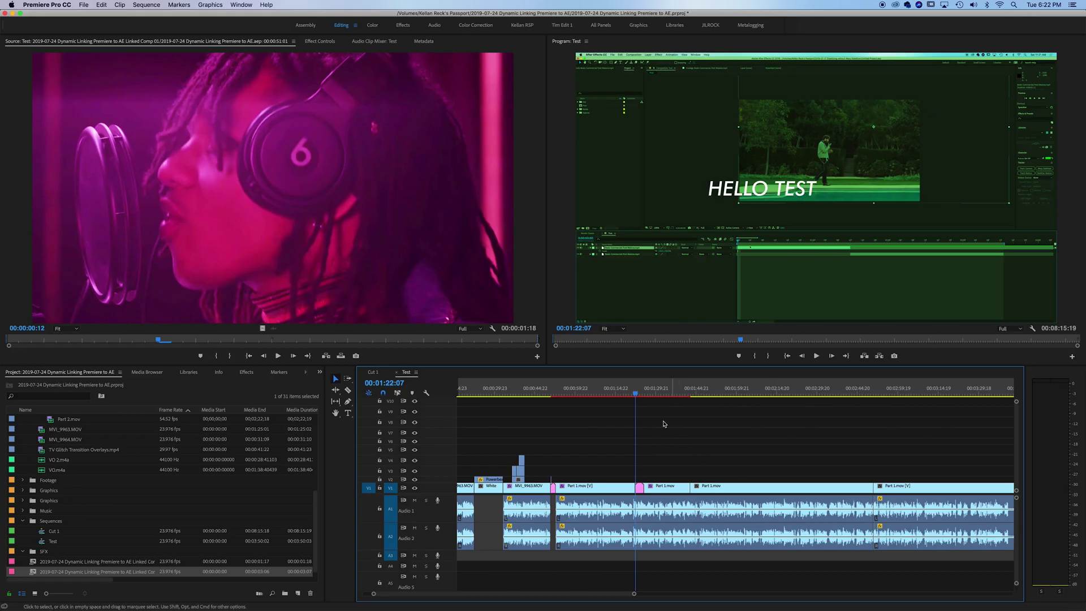
pyautogui.press('=')
pyautogui.press('=')
pyautogui.press('=')
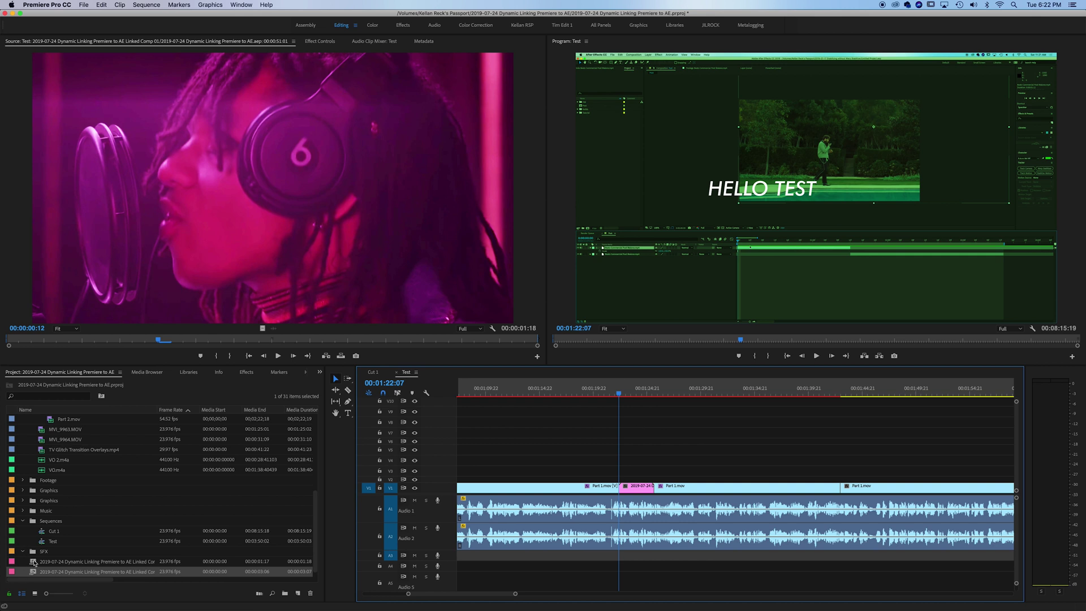
pyautogui.doubleClick(33, 565)
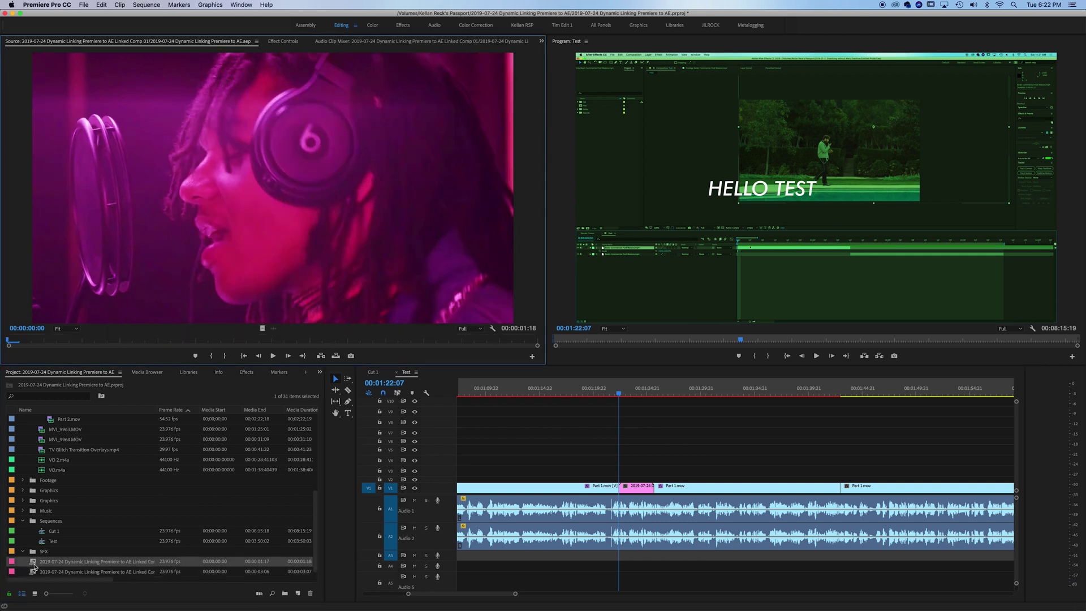
pyautogui.click(673, 424)
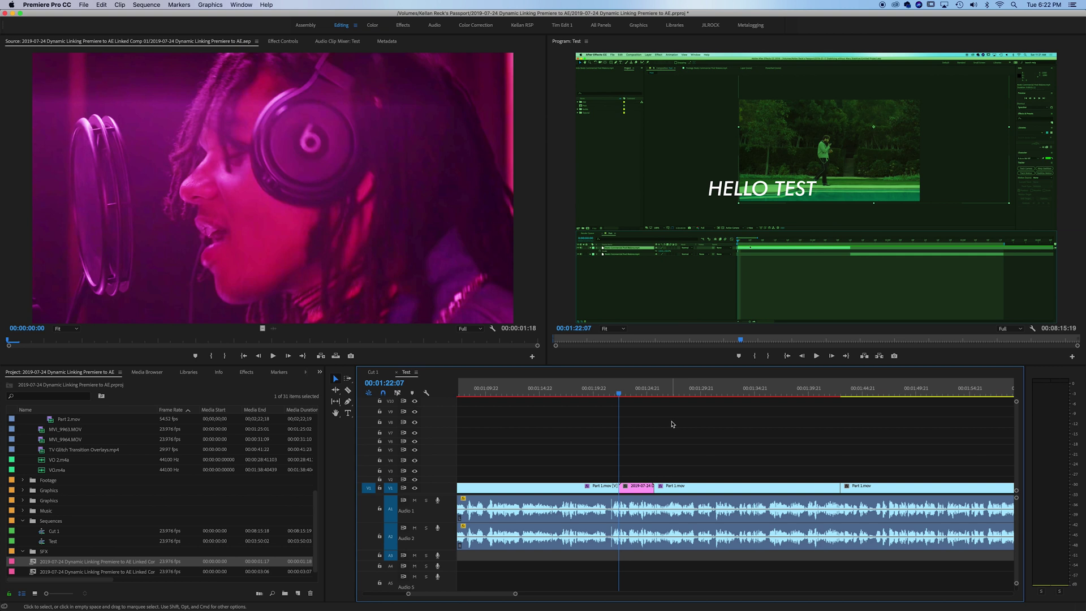
pyautogui.press('space')
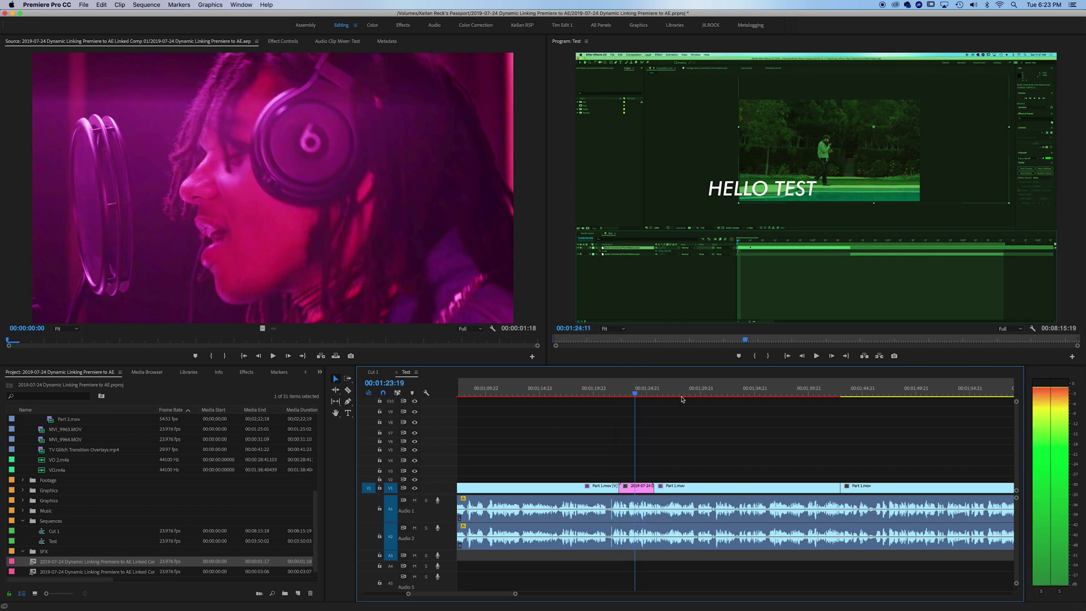
pyautogui.press('space')
pyautogui.press('-')
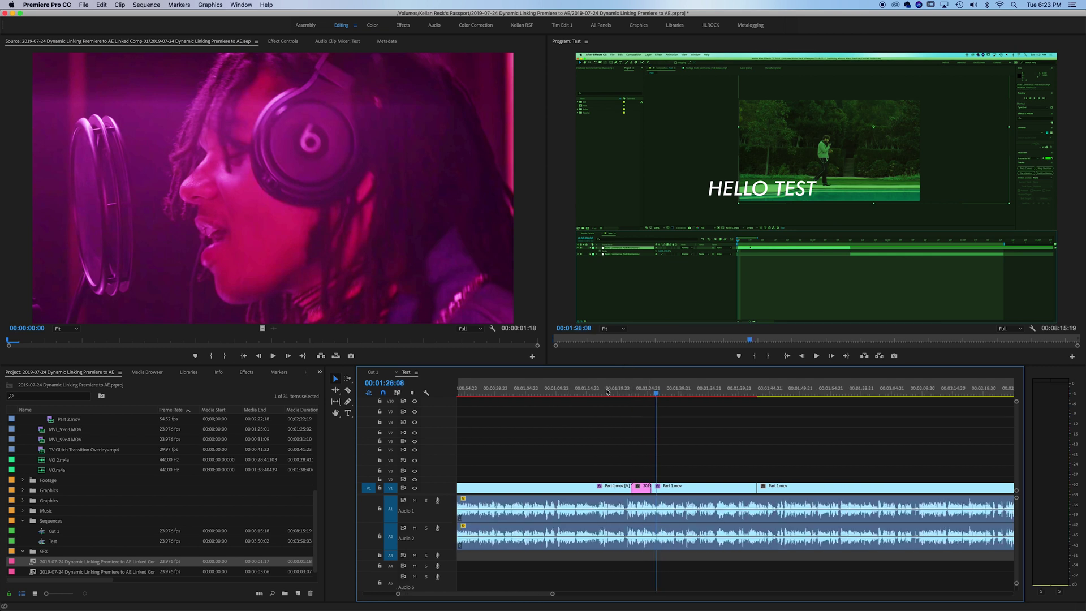
pyautogui.click(639, 389)
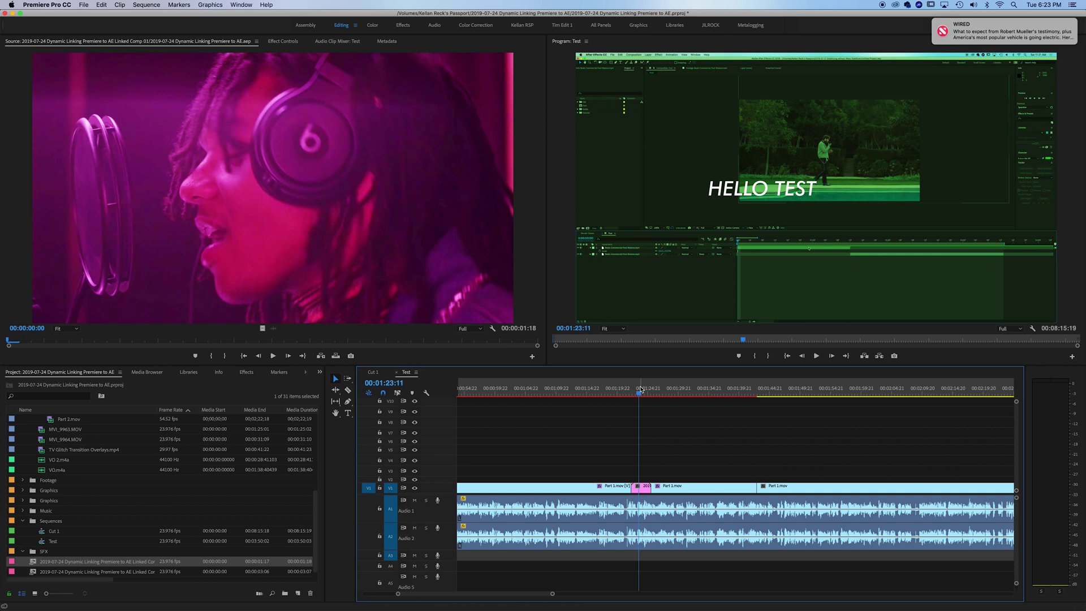